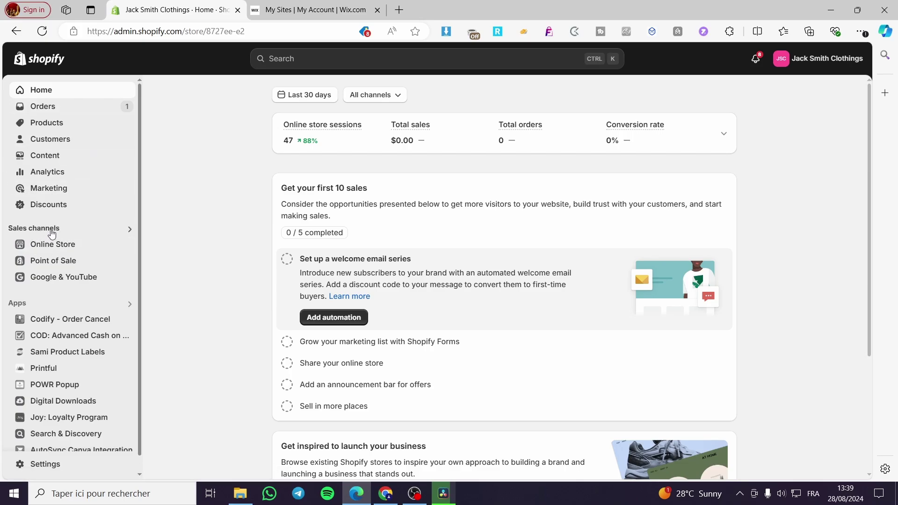
Open the theme editor for the online store's current Dawn theme in a new browser tab and switch to it.
click(73, 247)
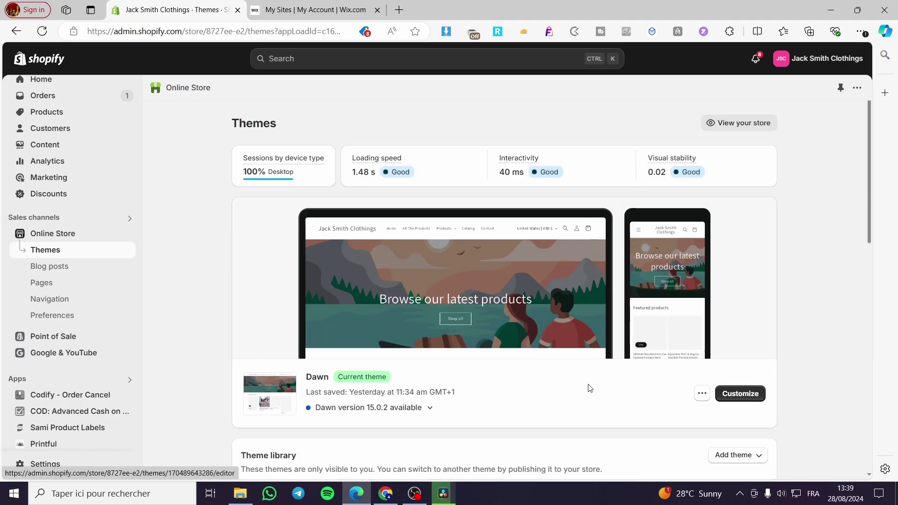
scroll(535, 385, down, 3)
scroll(535, 384, down, 1)
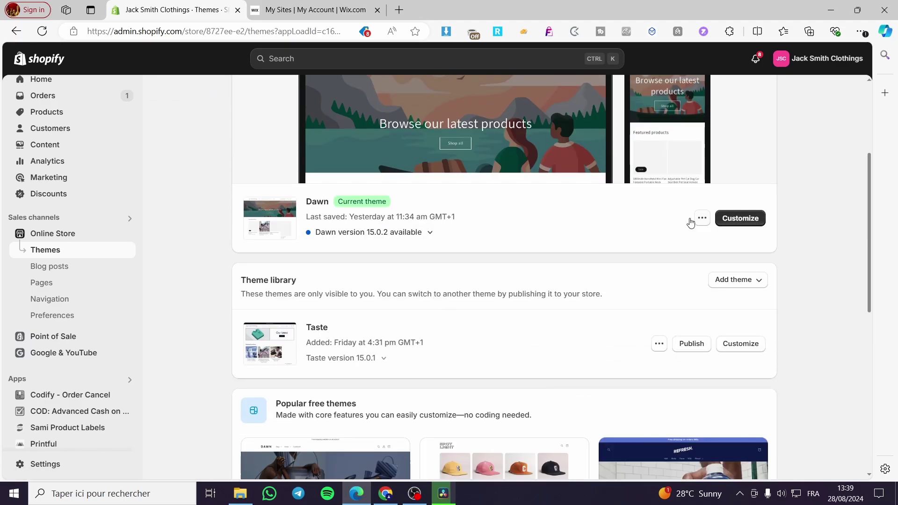
right_click(752, 221)
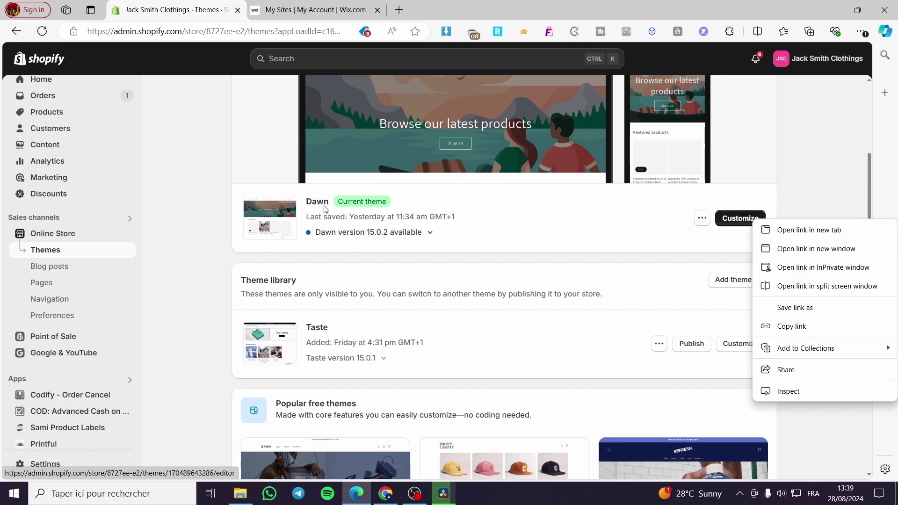
click(849, 234)
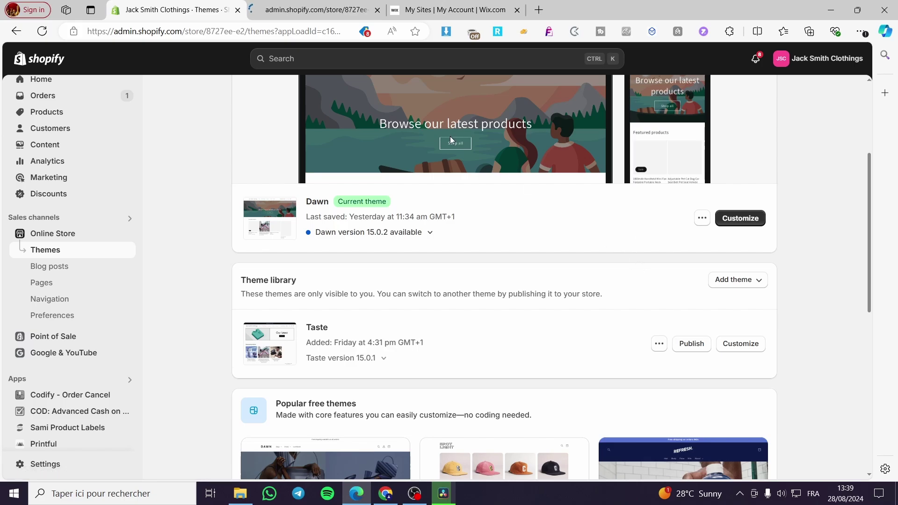
click(326, 6)
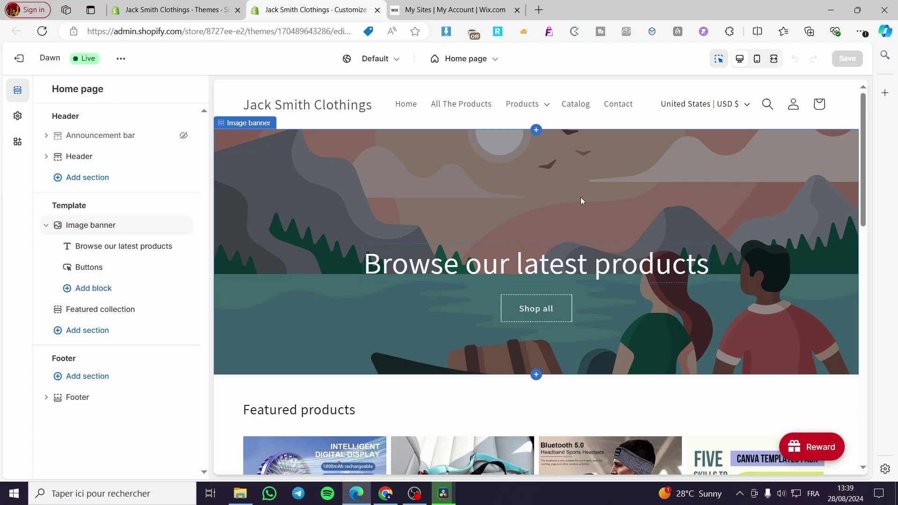
Look through the categories of the Dawn theme's settings.
click(18, 119)
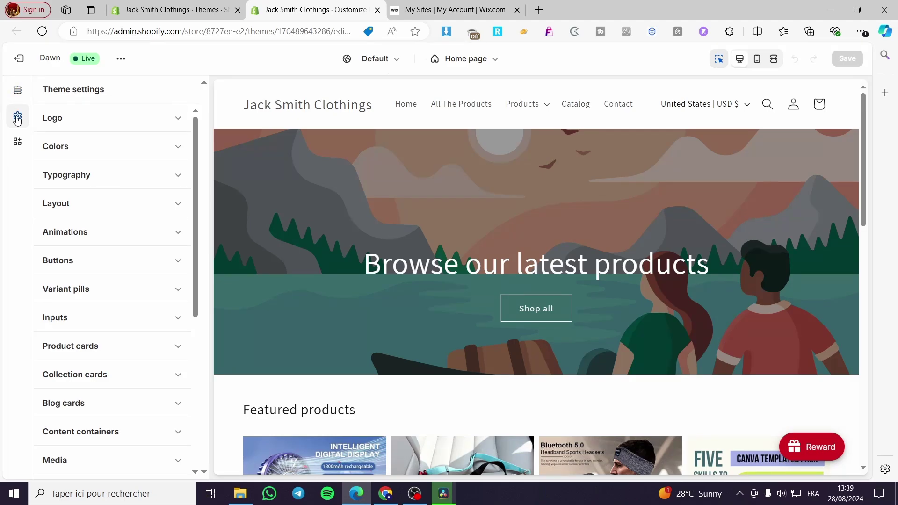
scroll(168, 182, down, 5)
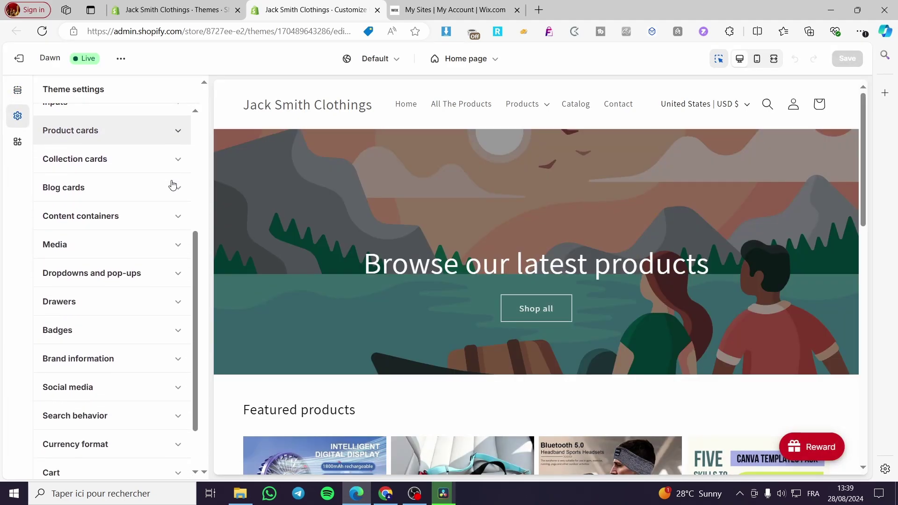
scroll(172, 184, down, 2)
scroll(173, 187, up, 8)
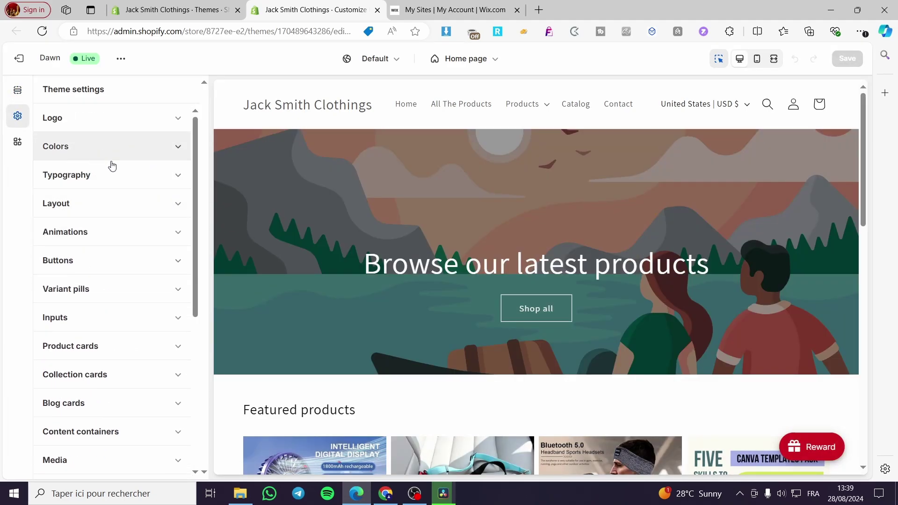
Switch the editor from the home page to Checkout and customer accounts.
click(497, 59)
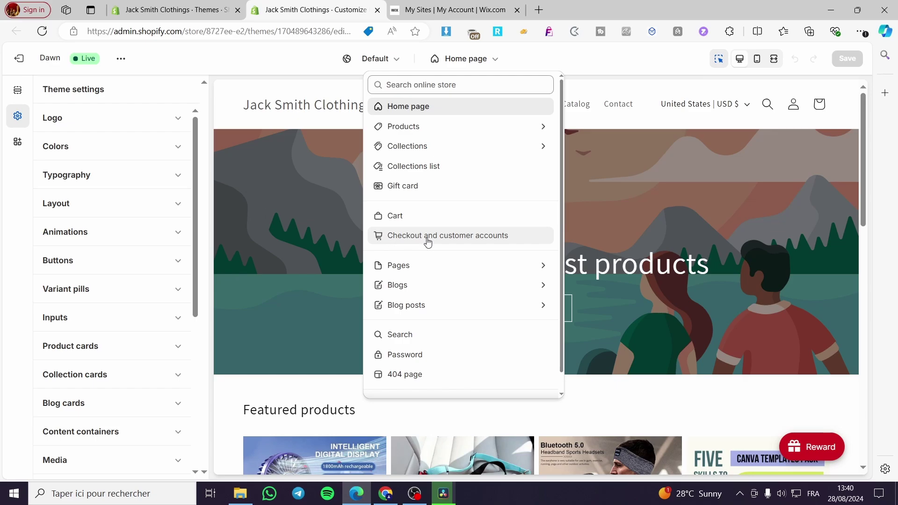
click(471, 241)
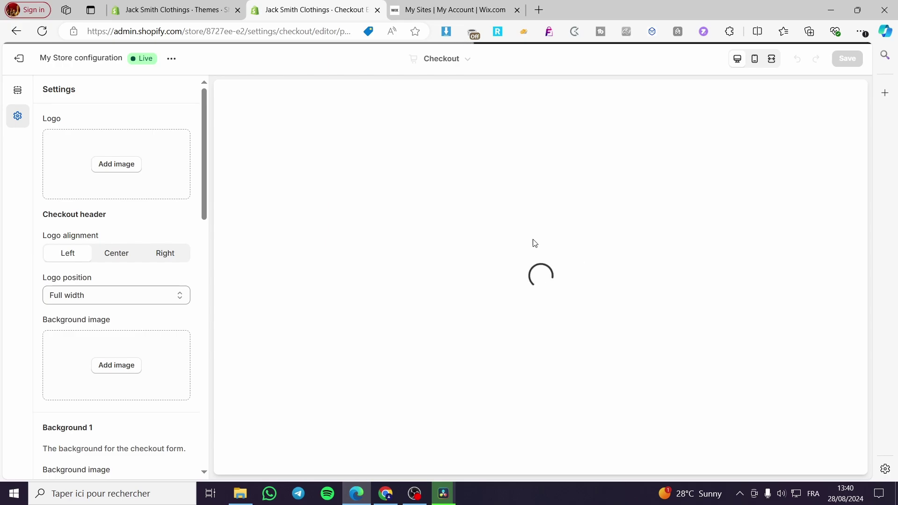
scroll(157, 241, down, 2)
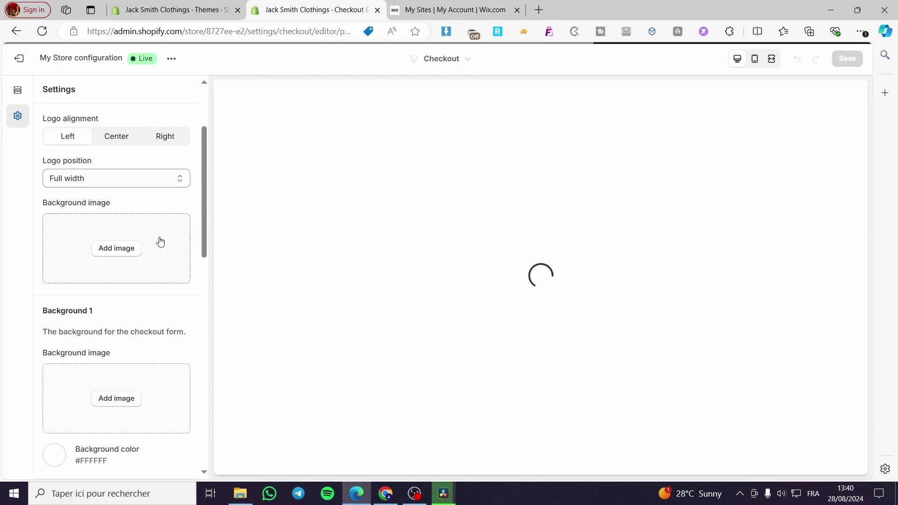
scroll(160, 241, up, 2)
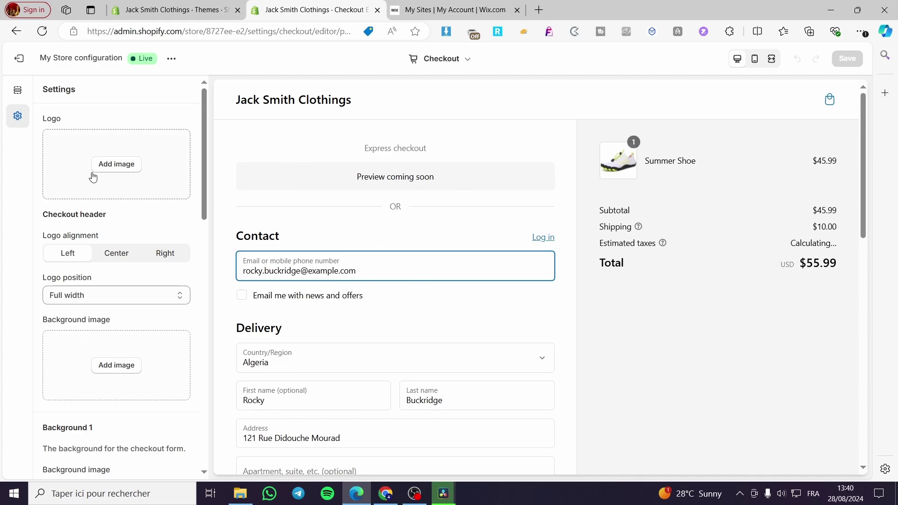
Set the checkout logo to the existing white and green shoe image from the store's files.
click(128, 166)
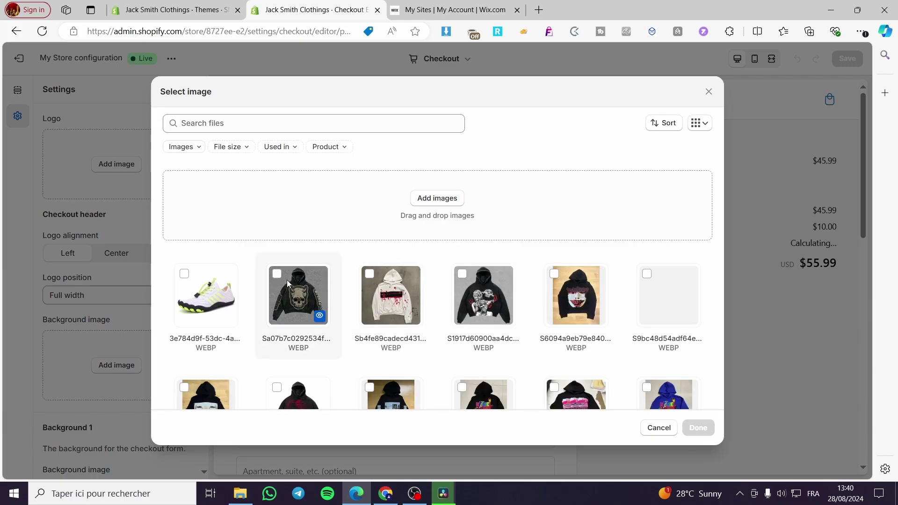
double_click(204, 278)
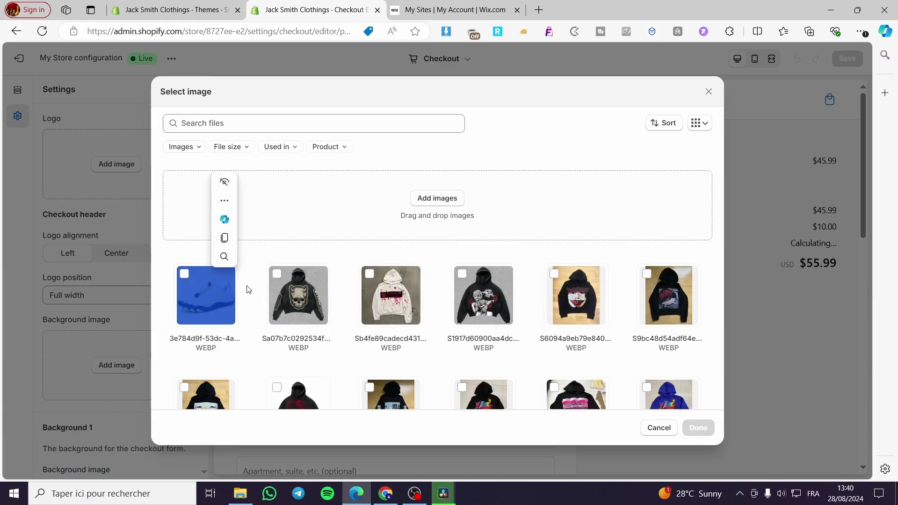
click(206, 294)
click(698, 427)
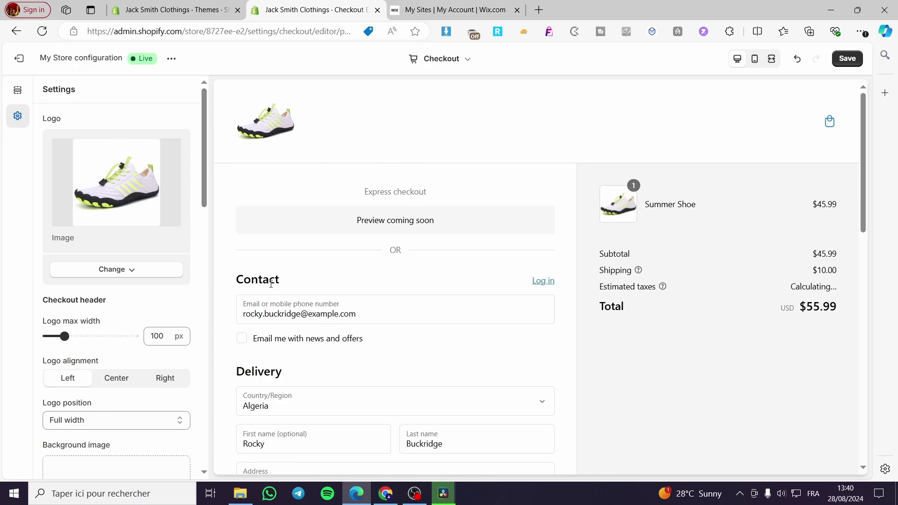
Review the checkout preview and the logo, background and color settings down to Typography.
scroll(271, 284, down, 3)
scroll(118, 238, down, 1)
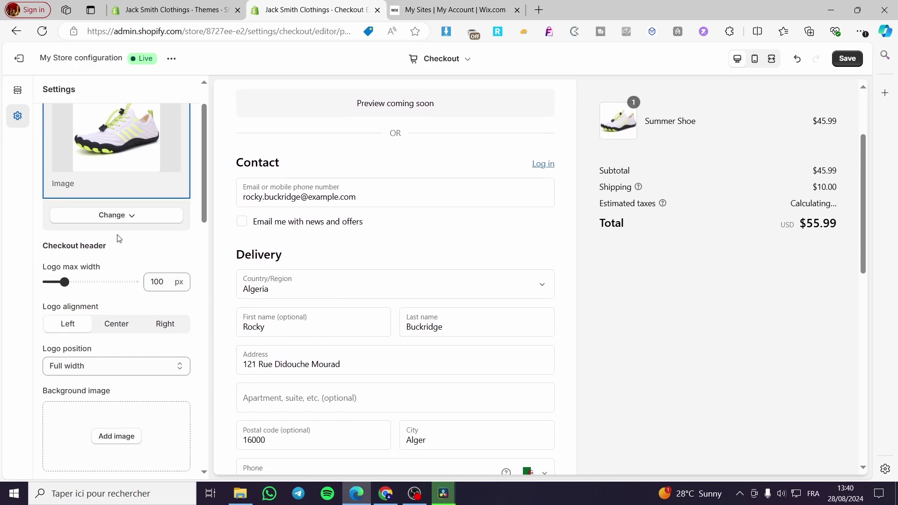
scroll(129, 262, down, 1)
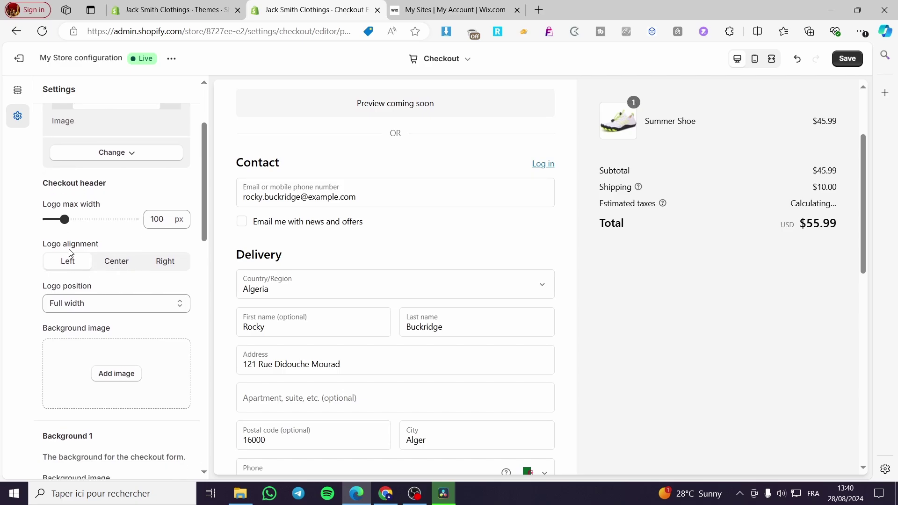
scroll(103, 311, down, 8)
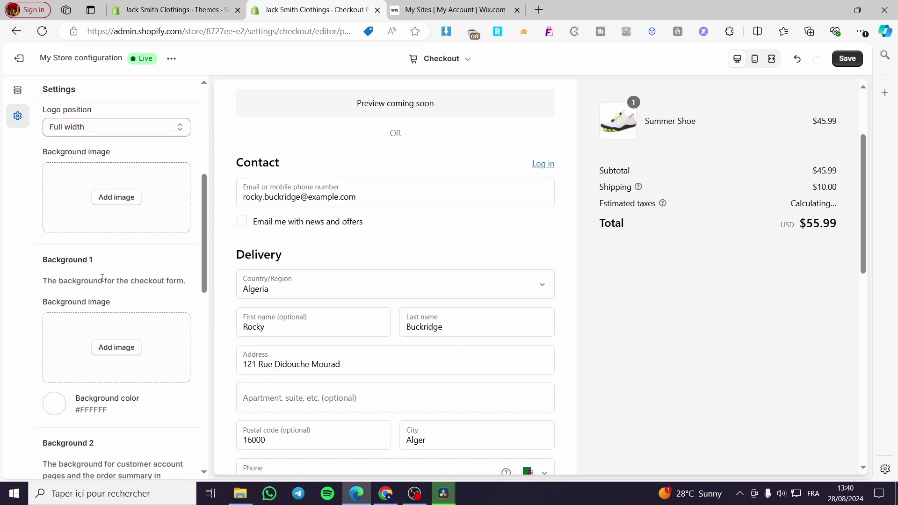
scroll(110, 302, down, 4)
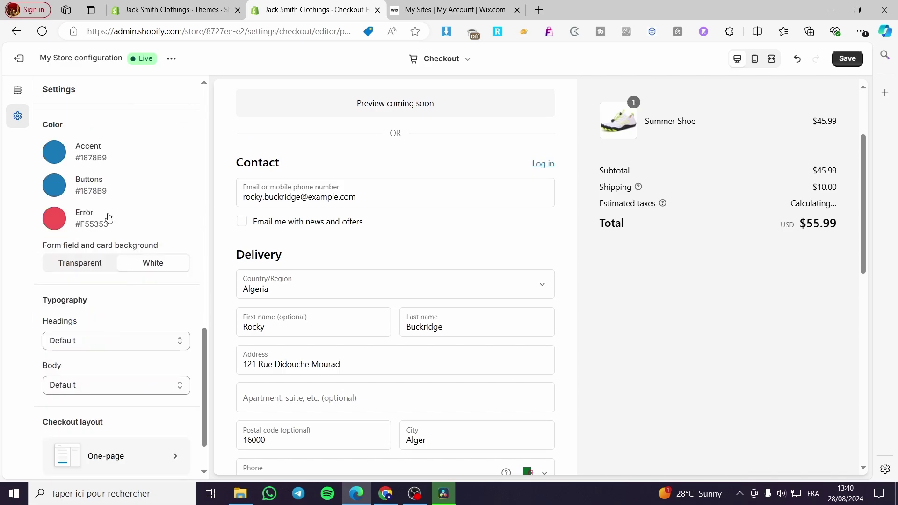
Try Agmena and Asap as the font for the checkout headings.
click(137, 346)
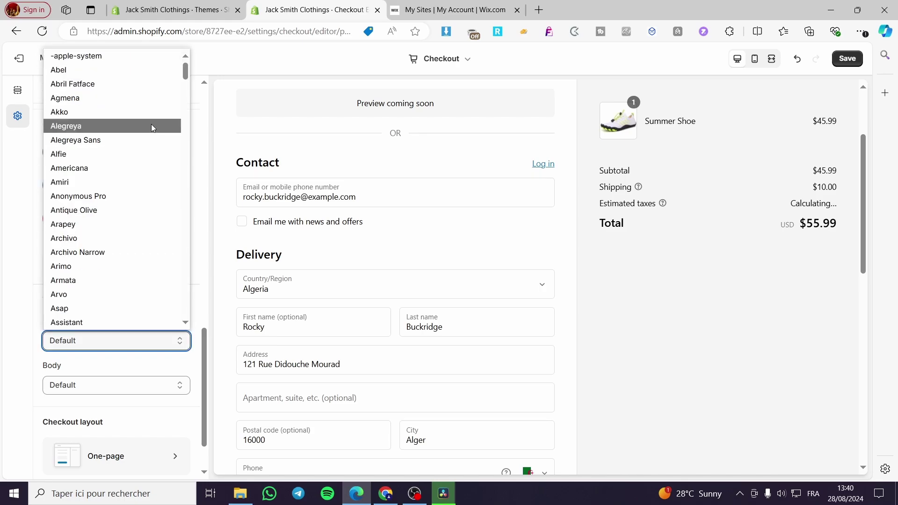
scroll(150, 125, up, 1)
click(119, 110)
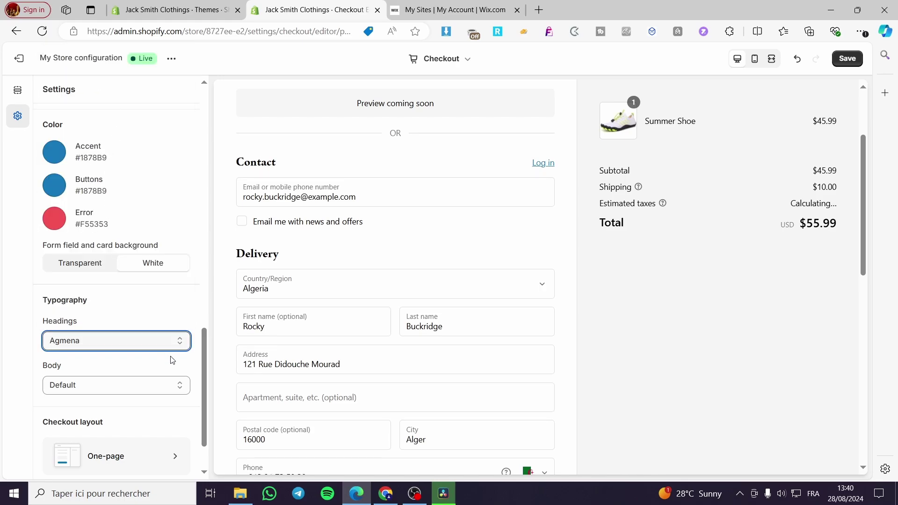
click(81, 352)
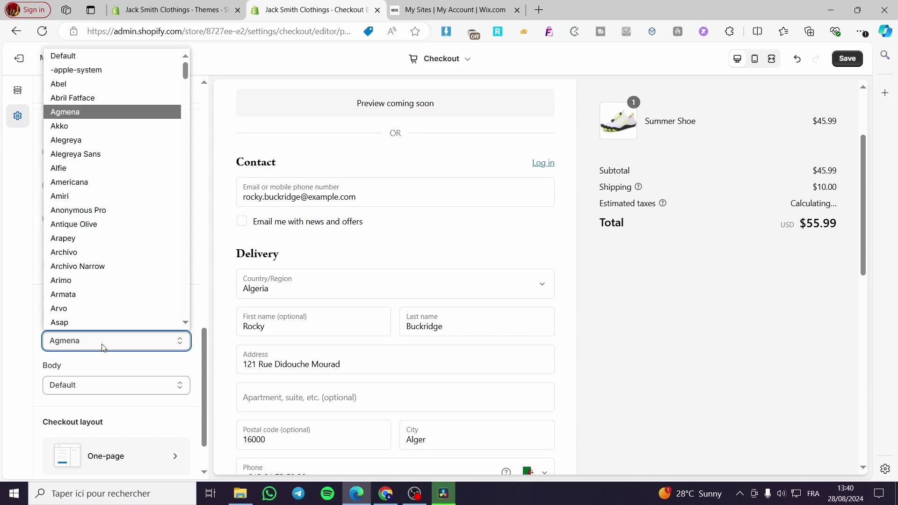
scroll(110, 310, down, 1)
click(111, 310)
Set the checkout headings font to Bitter.
click(150, 352)
scroll(134, 314, down, 5)
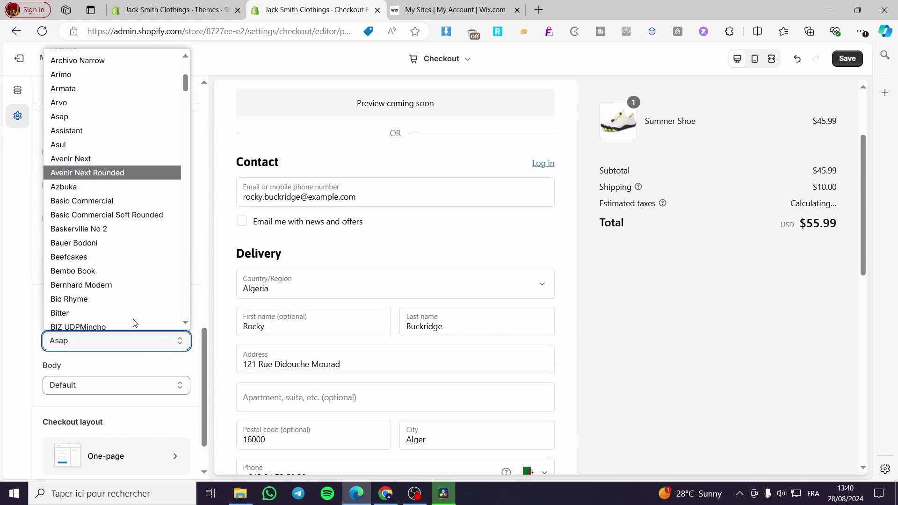
click(133, 307)
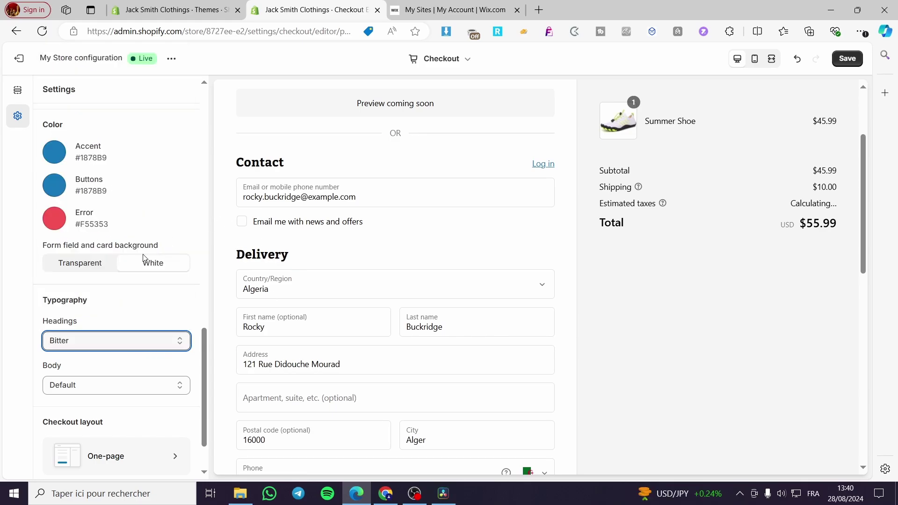
Try Arvo and Bodoni Poster as the font for the checkout body text.
click(87, 386)
scroll(97, 331, down, 1)
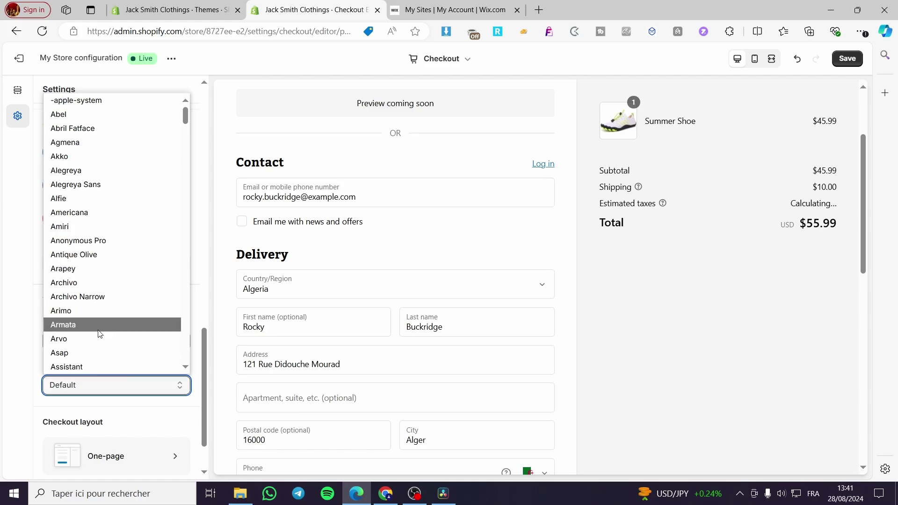
click(91, 338)
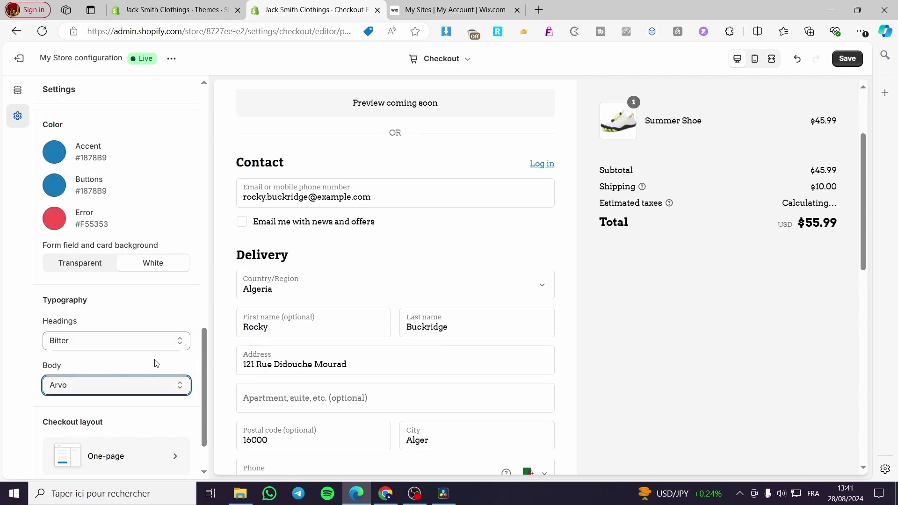
click(154, 385)
scroll(109, 341, down, 10)
click(108, 341)
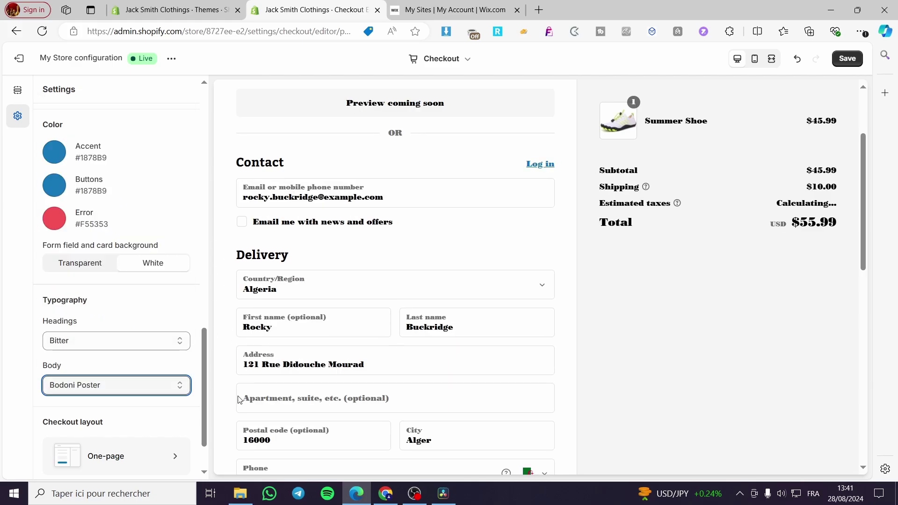
Set the checkout body font to Akko.
click(112, 385)
scroll(80, 172, up, 2)
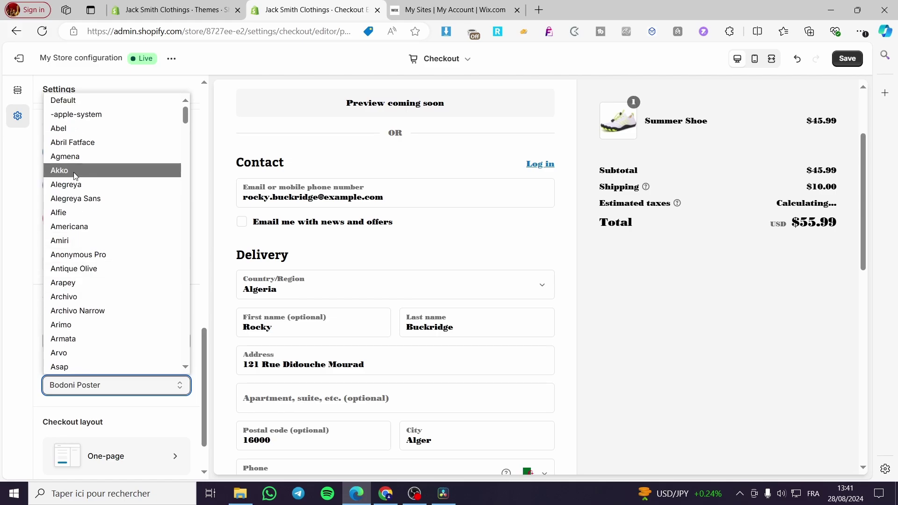
click(81, 171)
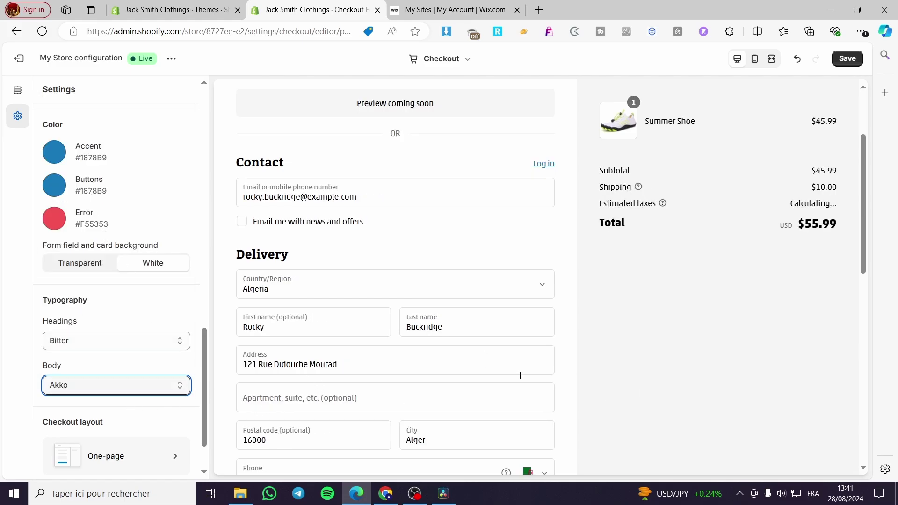
Try the Three-page checkout layout, return to One-page checkout, and view the shipping and payment sections in the preview.
scroll(150, 370, down, 2)
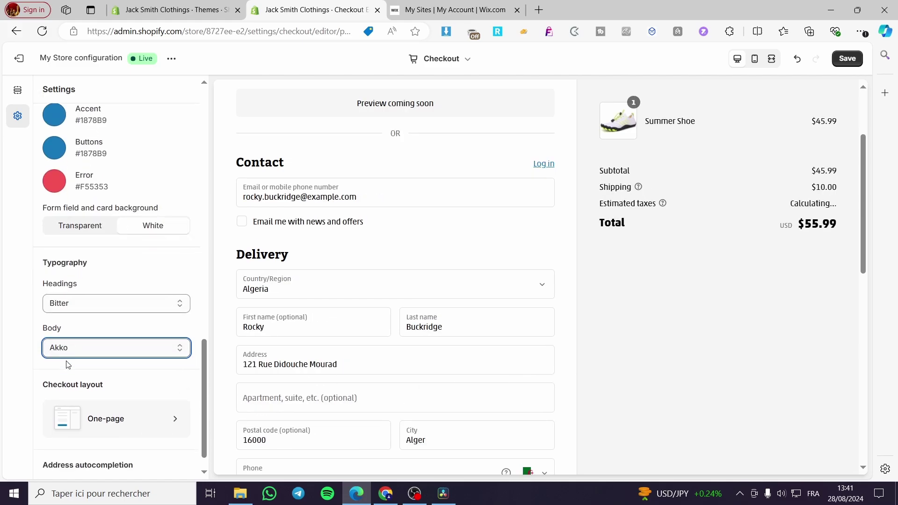
click(120, 406)
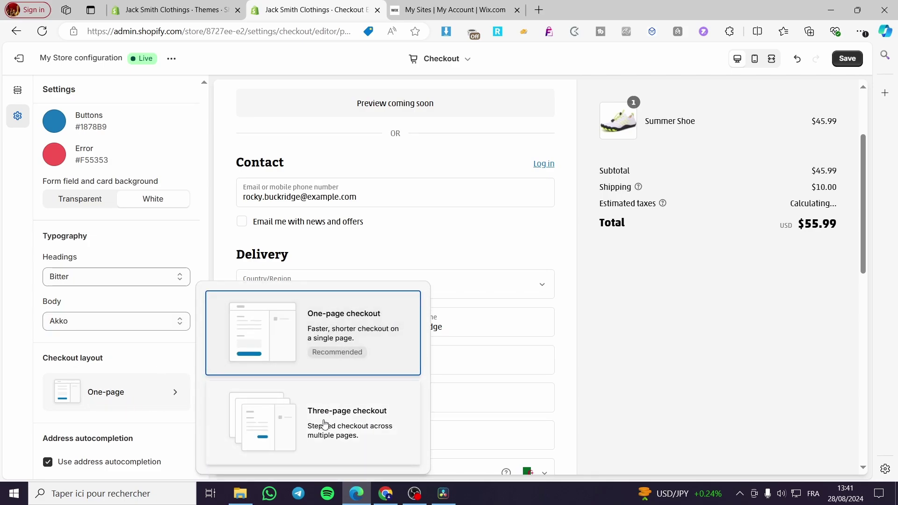
click(365, 433)
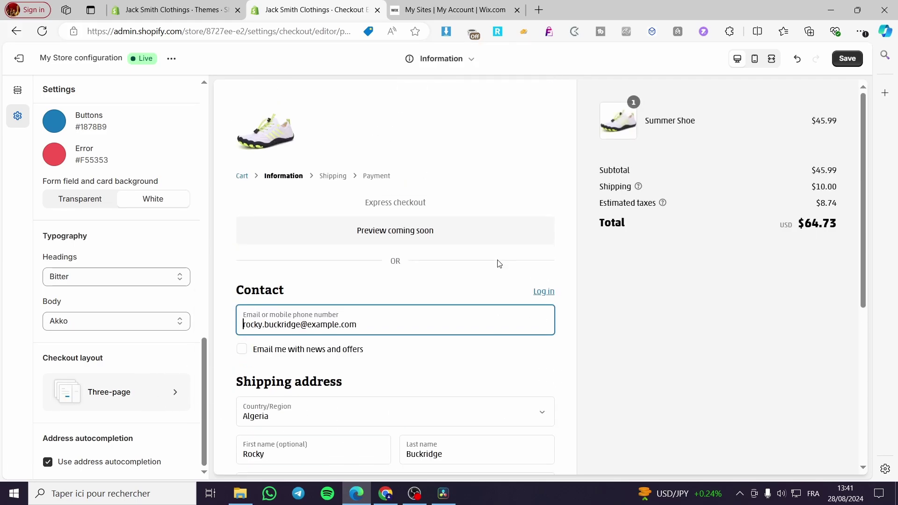
click(178, 404)
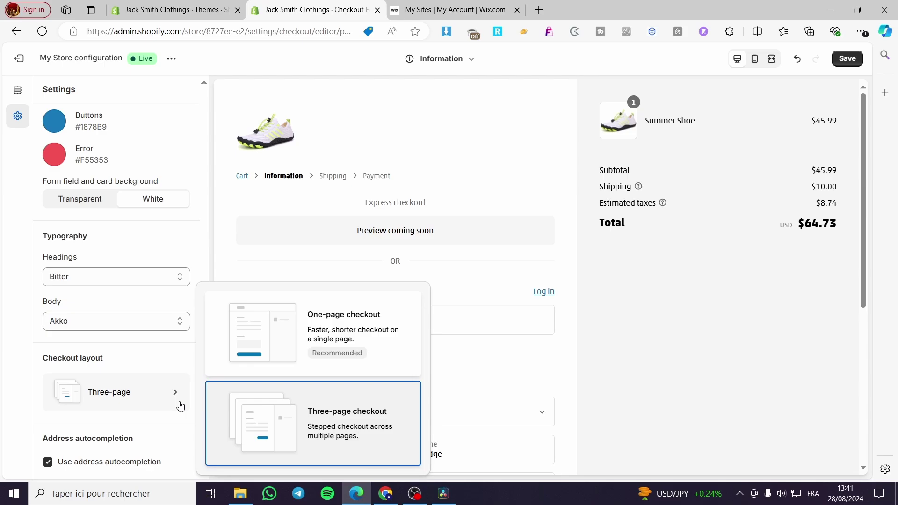
click(295, 345)
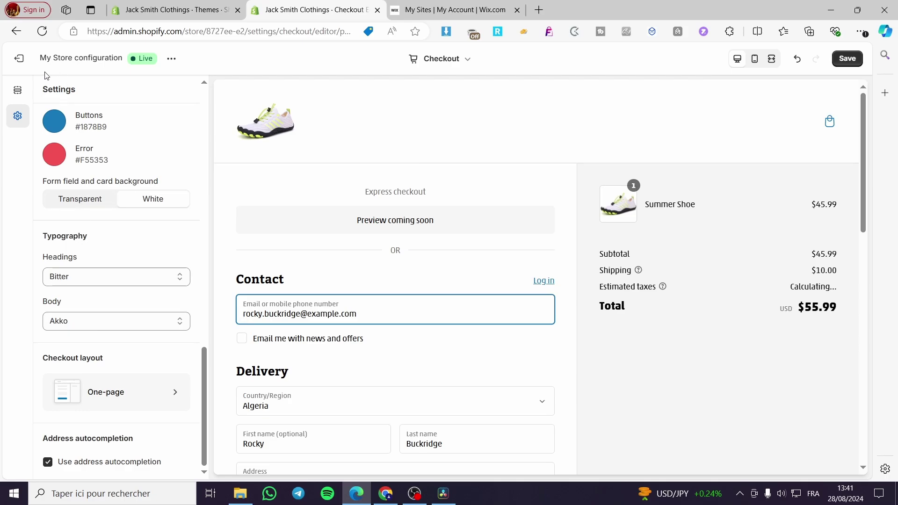
scroll(377, 342, down, 7)
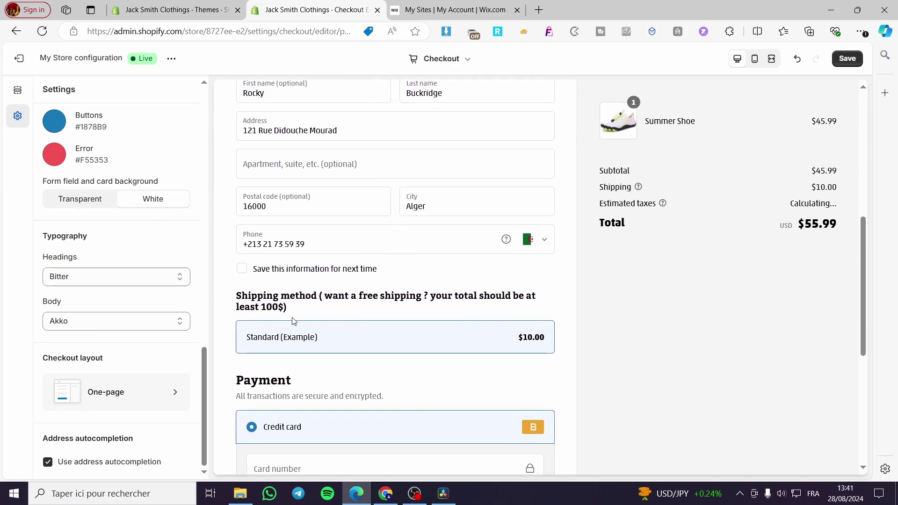
Examine the customized shipping method heading and the payment section in the checkout preview.
scroll(268, 364, up, 4)
scroll(281, 367, down, 4)
drag(237, 295, 306, 307)
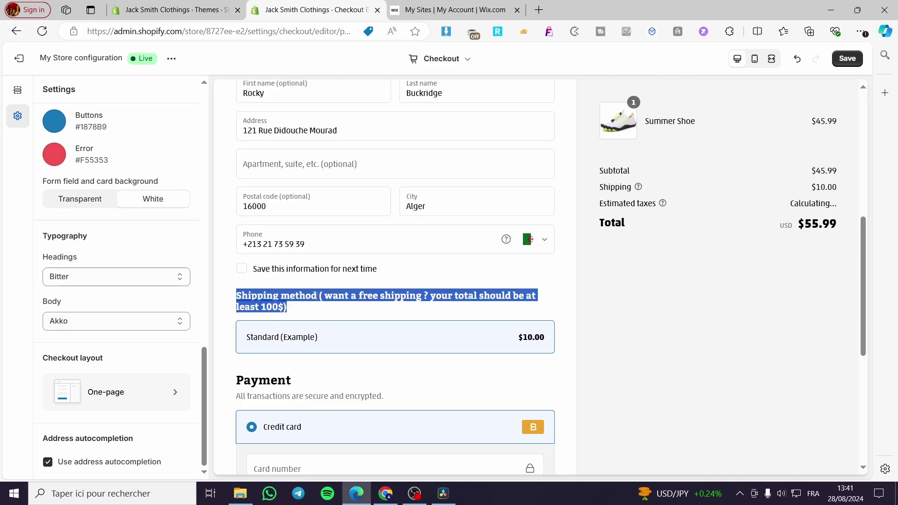
click(316, 295)
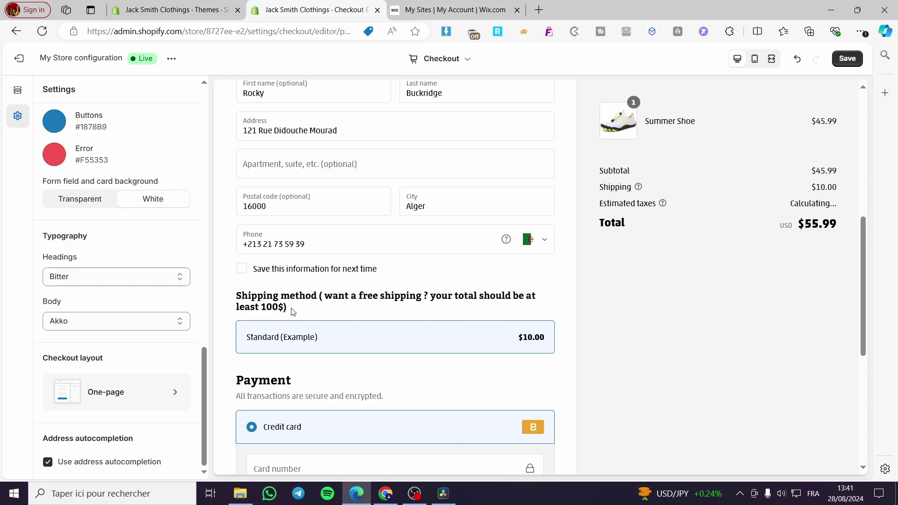
scroll(401, 324, down, 2)
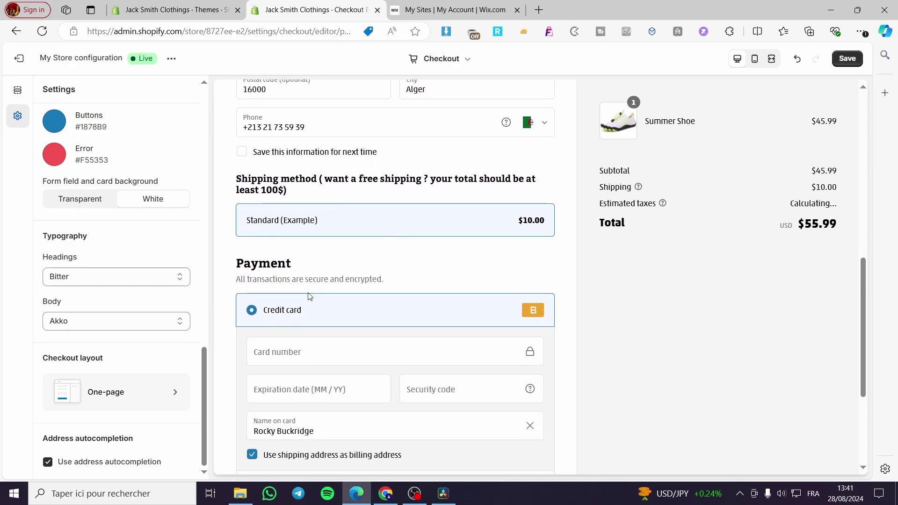
Return to the store's Themes page and open the default theme content of the current Dawn theme for editing.
click(152, 7)
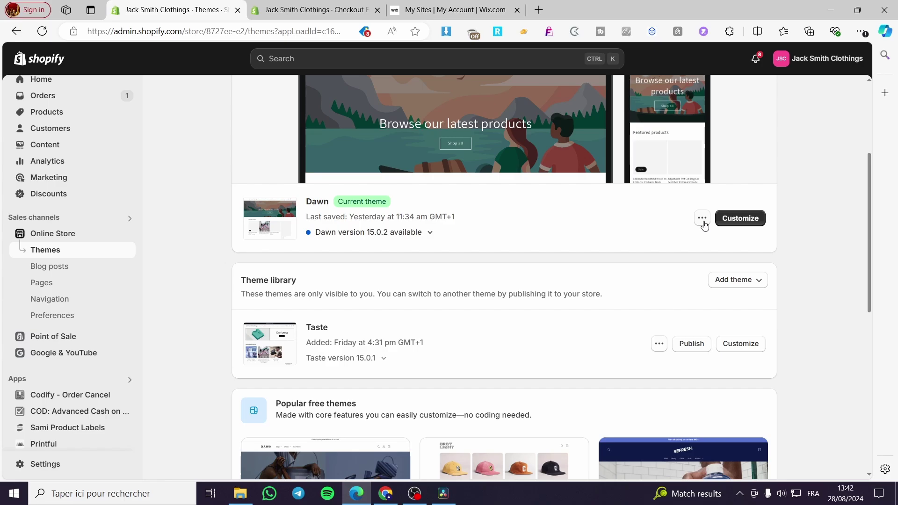
click(313, 9)
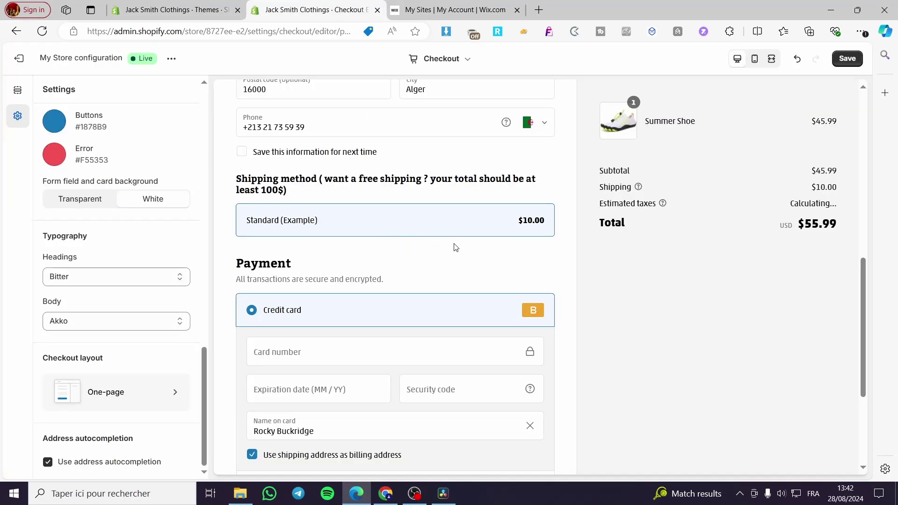
click(218, 6)
click(262, 10)
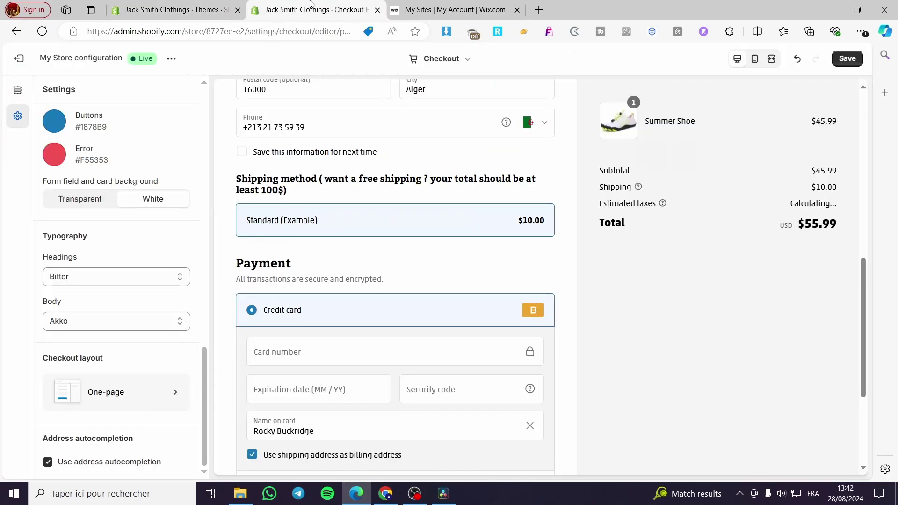
click(188, 7)
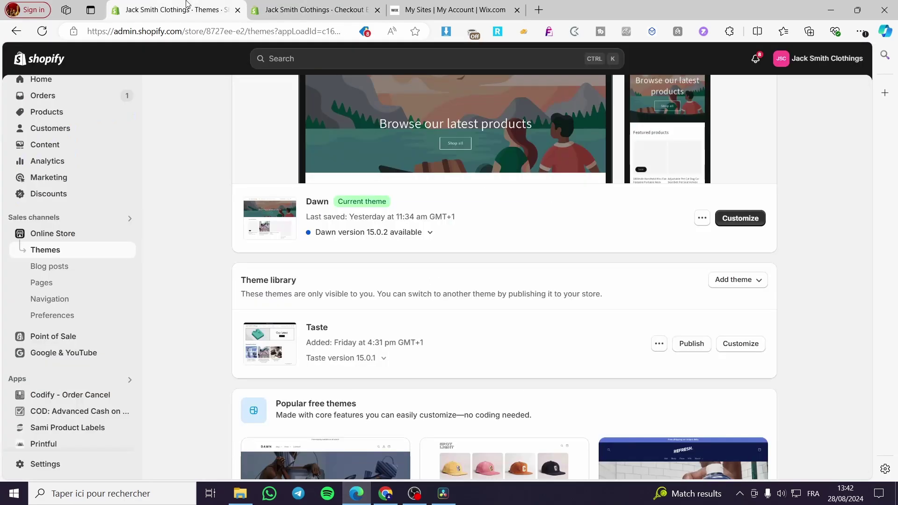
click(703, 218)
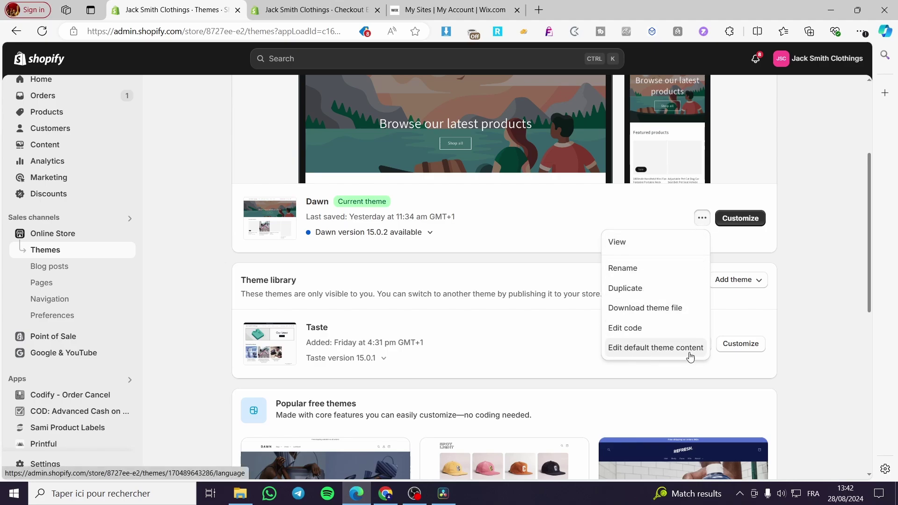
click(663, 357)
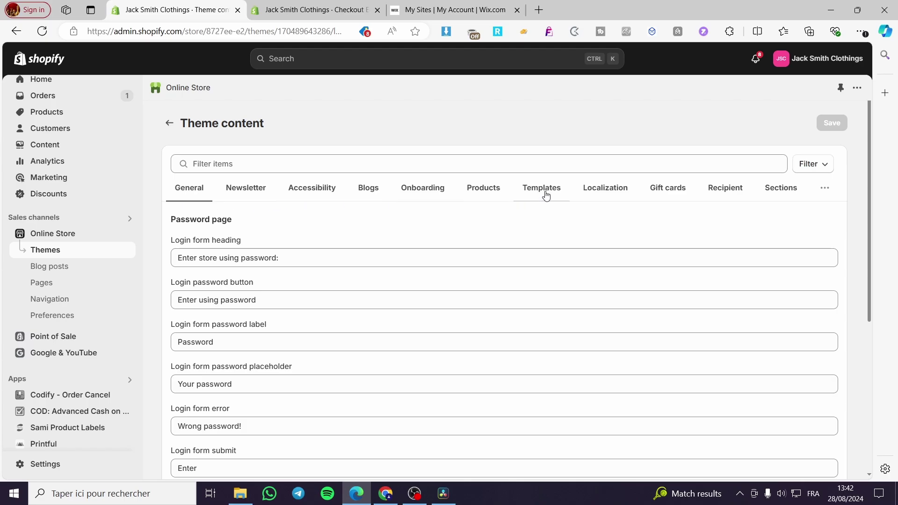
Show the Checkout & system texts in the theme content.
click(825, 198)
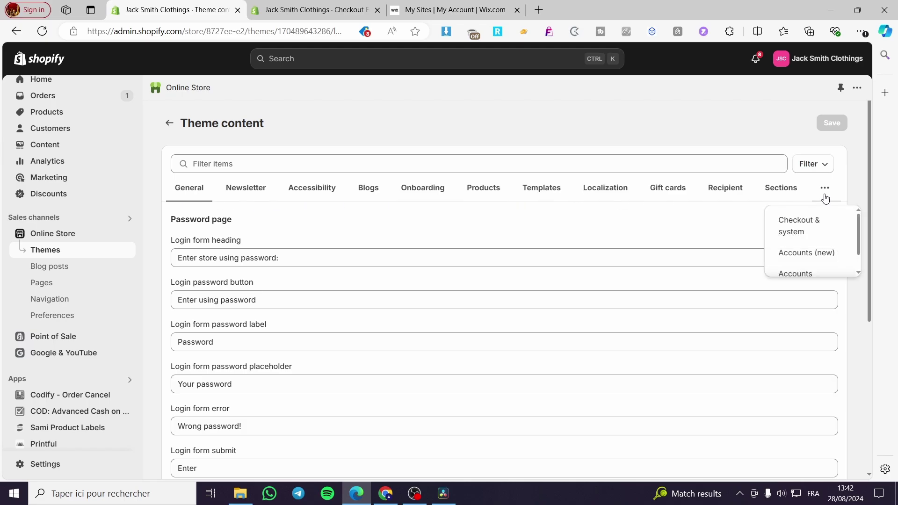
click(822, 192)
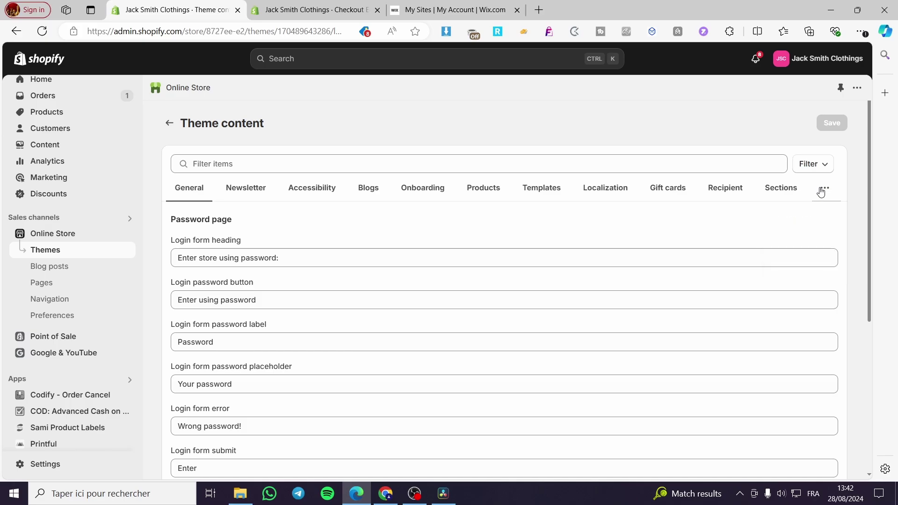
click(825, 195)
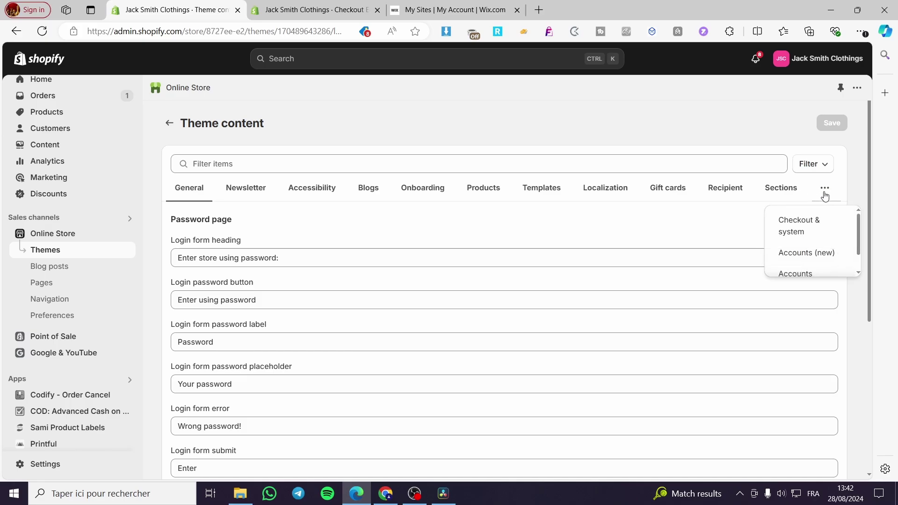
click(805, 232)
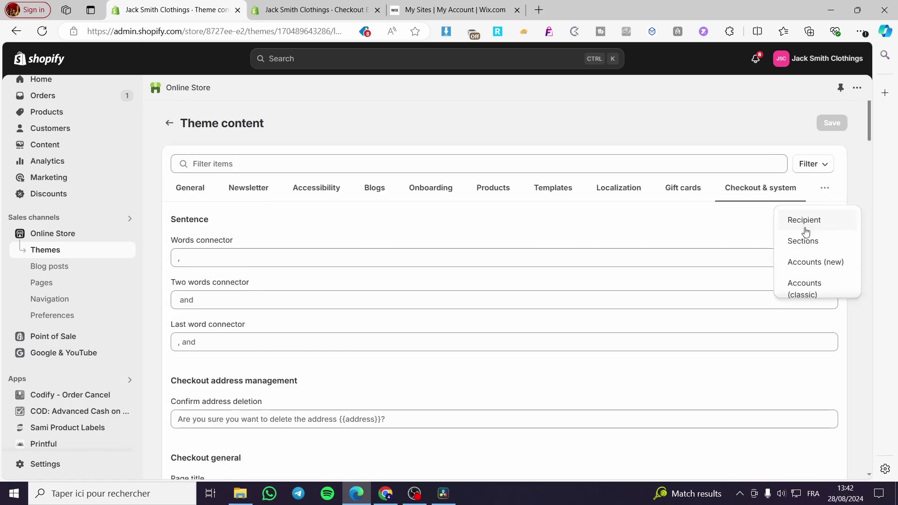
click(449, 118)
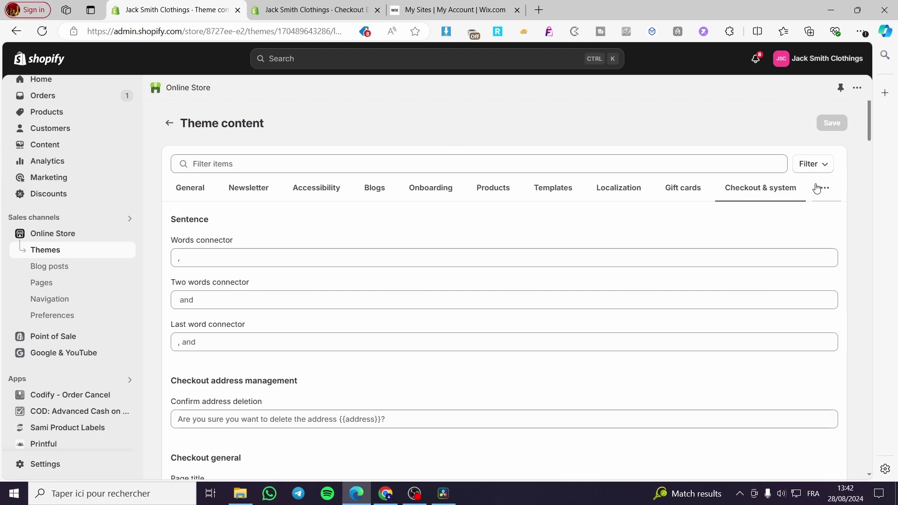
click(829, 169)
click(829, 168)
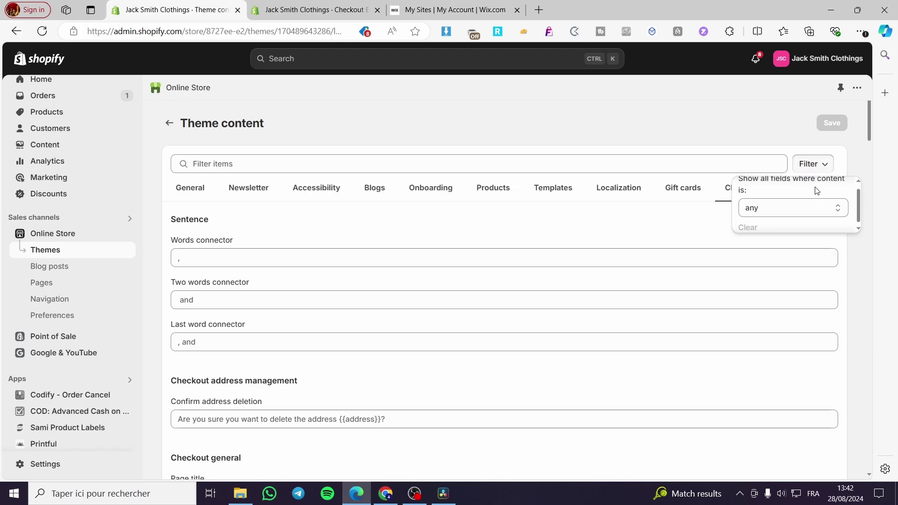
Copy the words "Shipping method" from the shipping heading in the checkout editor's preview.
click(313, 10)
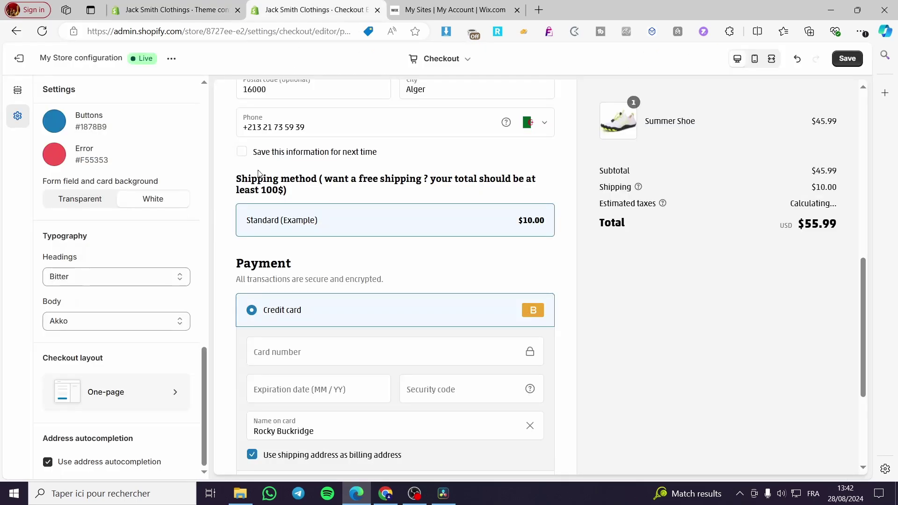
drag(314, 182, 237, 185)
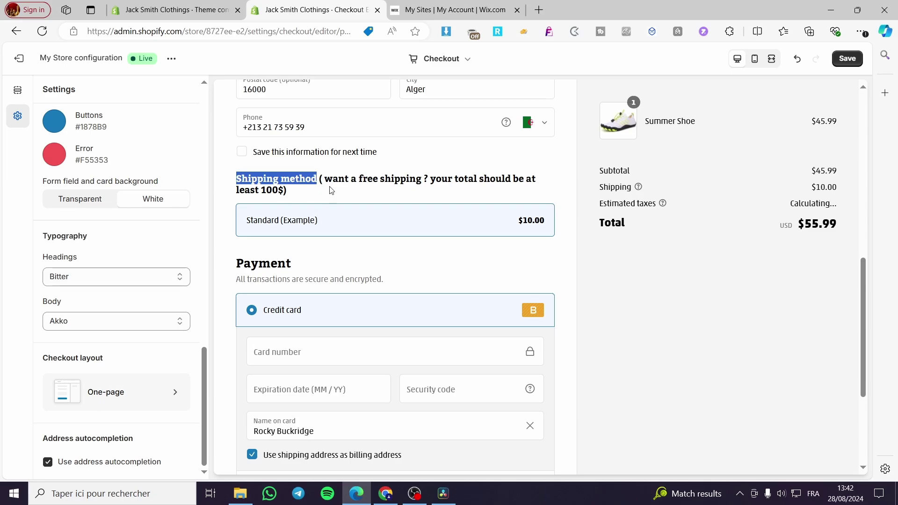
right_click(259, 179)
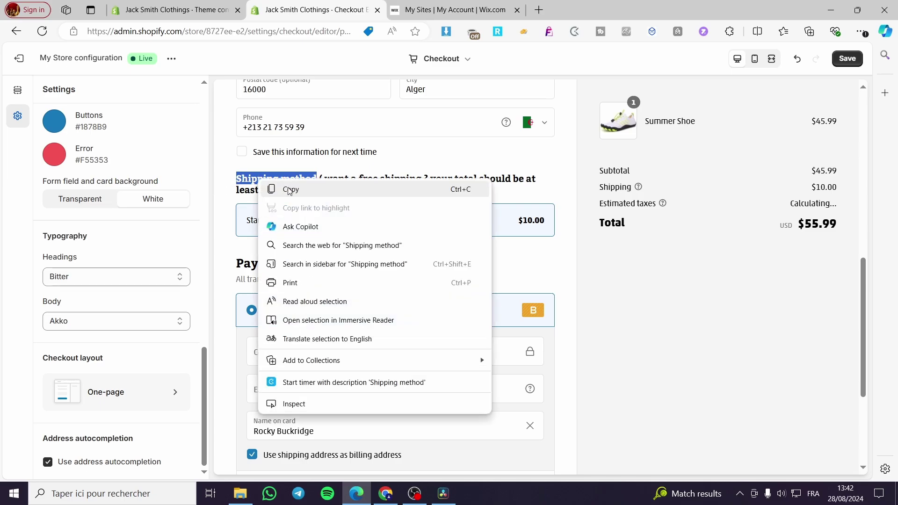
click(293, 243)
Return to the theme content and look through the Checkout general texts for the shipping method heading.
click(173, 10)
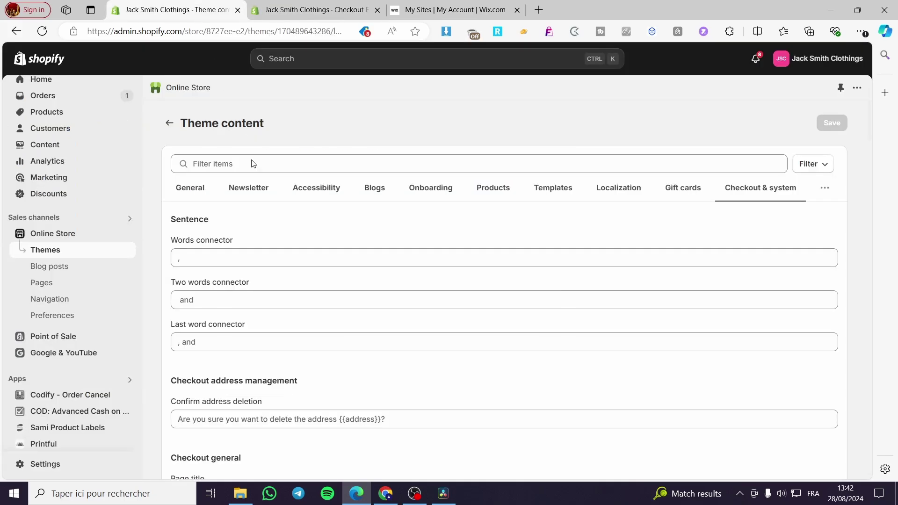
scroll(295, 290, down, 6)
scroll(262, 262, down, 6)
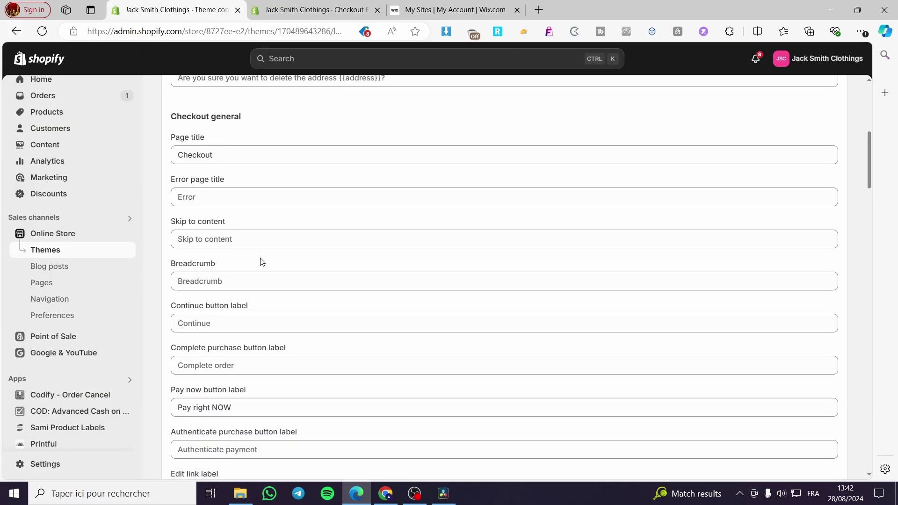
scroll(280, 263, down, 7)
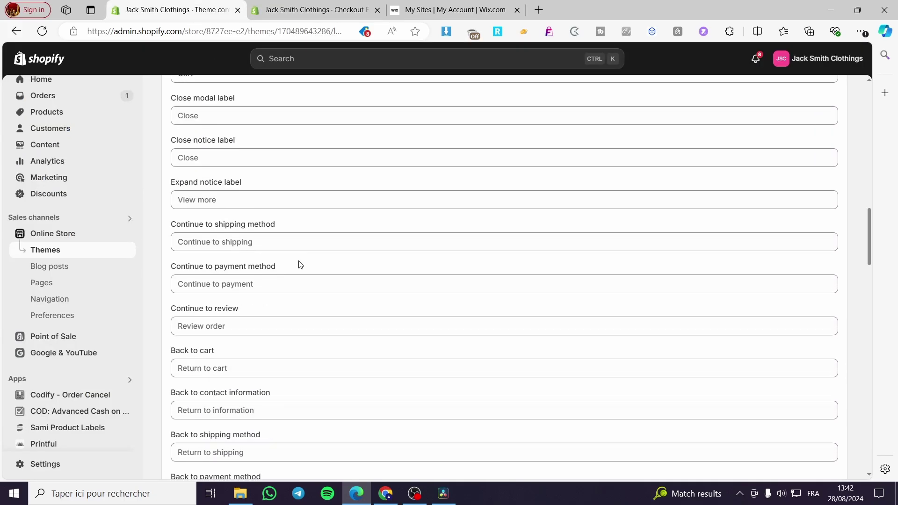
scroll(301, 263, down, 4)
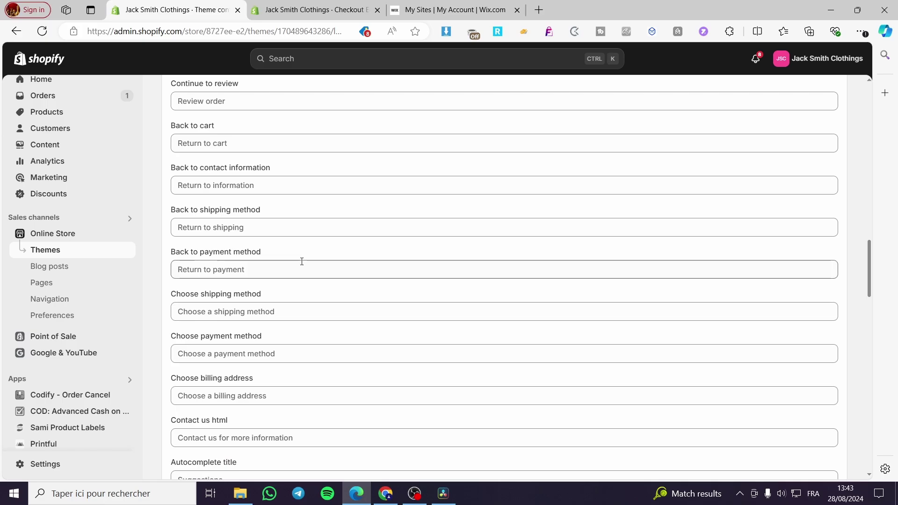
scroll(302, 262, up, 8)
scroll(303, 261, up, 1)
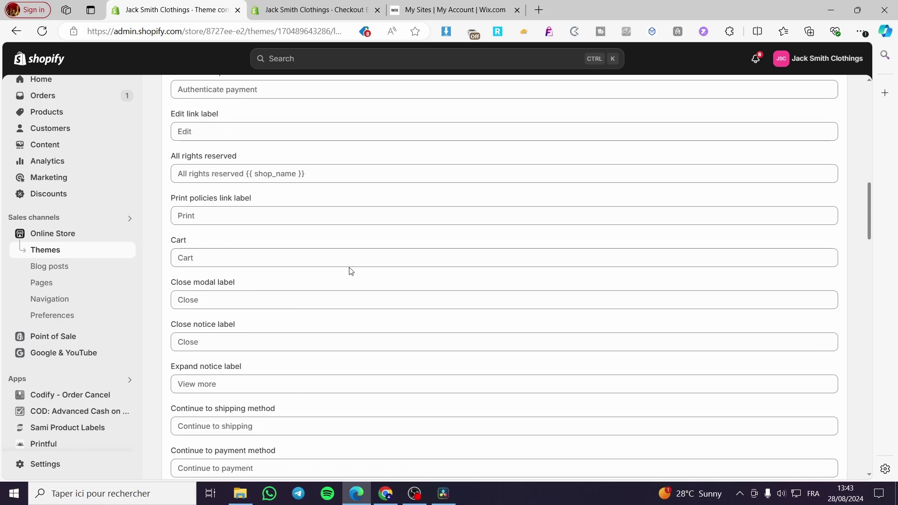
Search the theme content page for the copied words "Shipping method" and go through the matches.
key(ctrl+f)
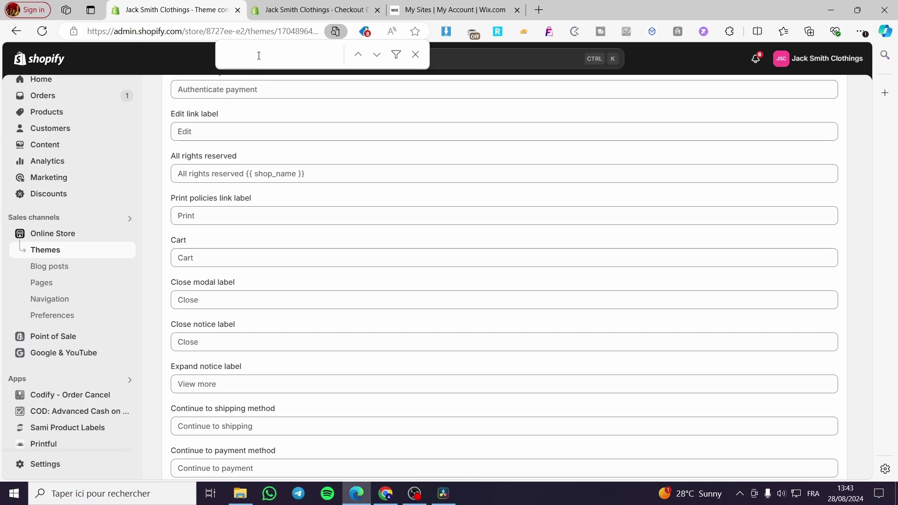
click(314, 10)
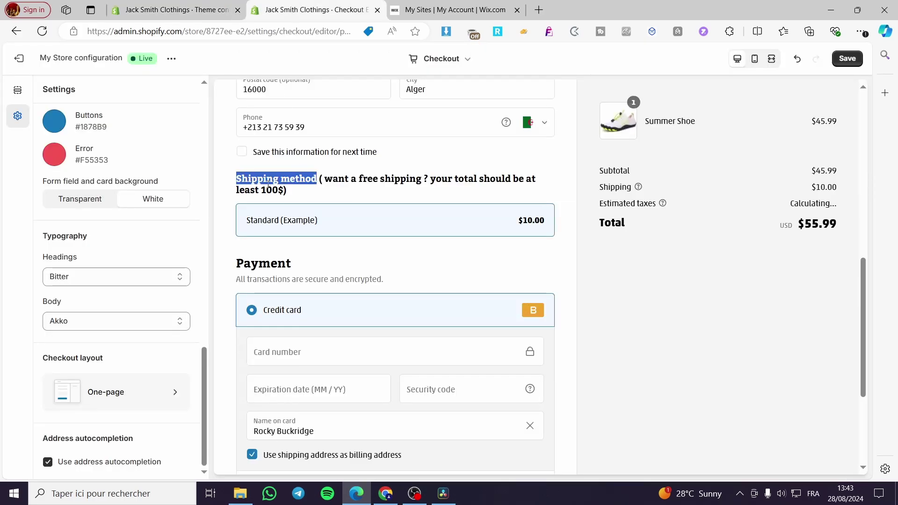
click(178, 9)
click(273, 55)
key(ctrl+v)
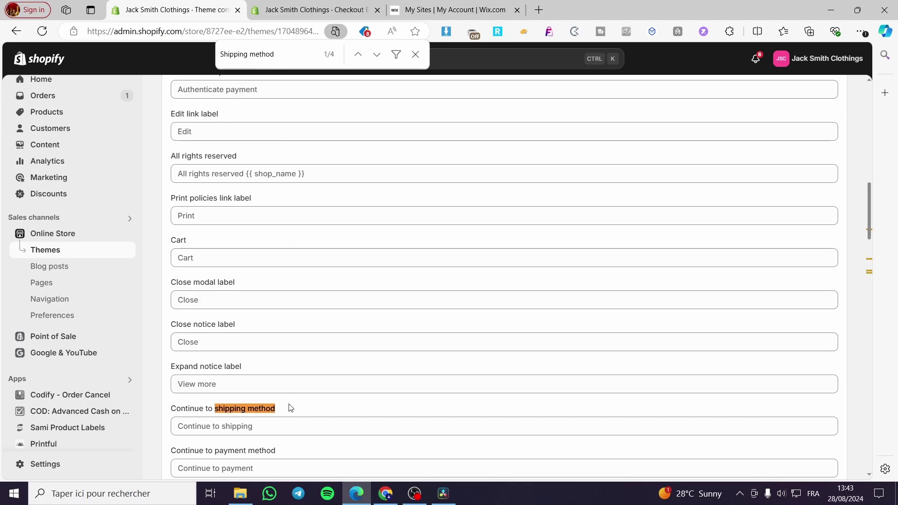
click(376, 54)
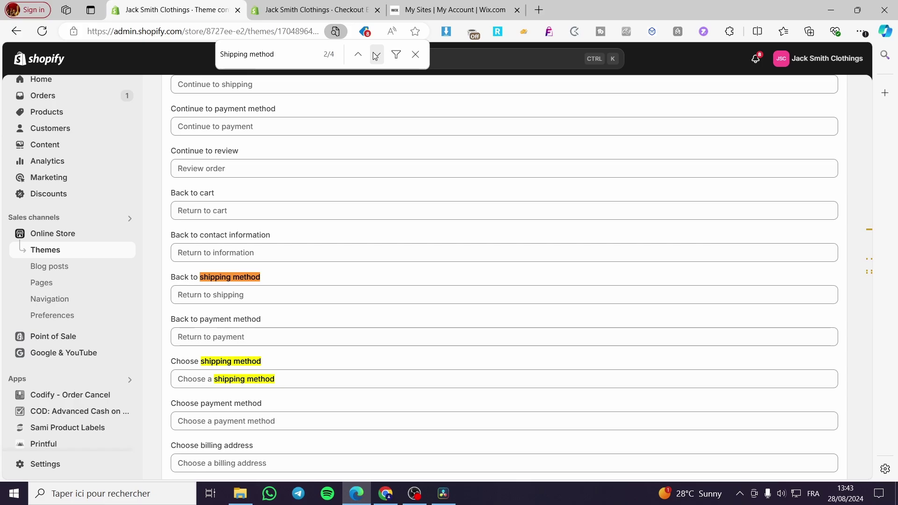
click(376, 55)
click(376, 55)
click(376, 55)
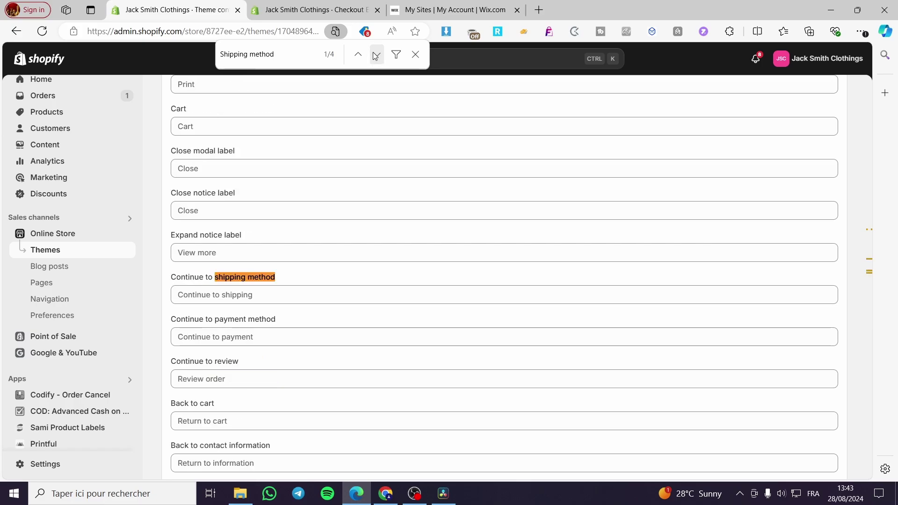
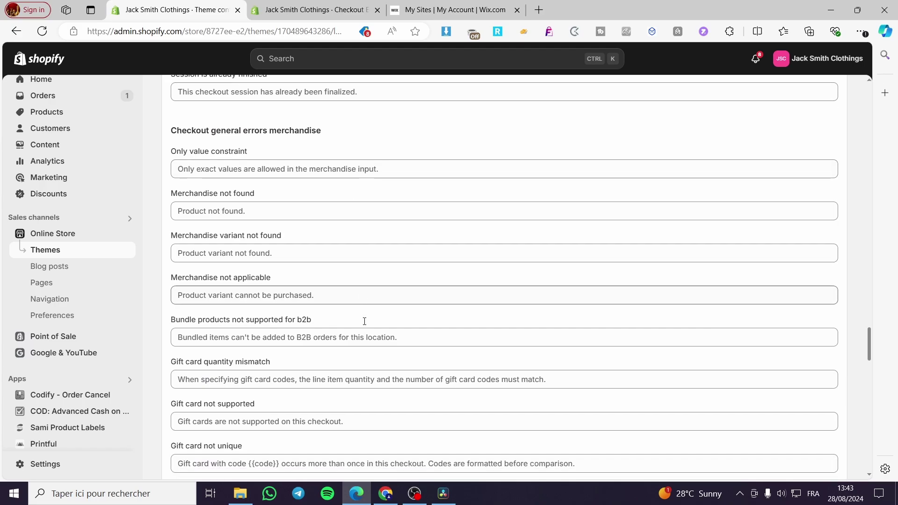
Look through the Checkout general errors texts, from merchandise to attribution, for the shipping method heading.
scroll(428, 299, down, 7)
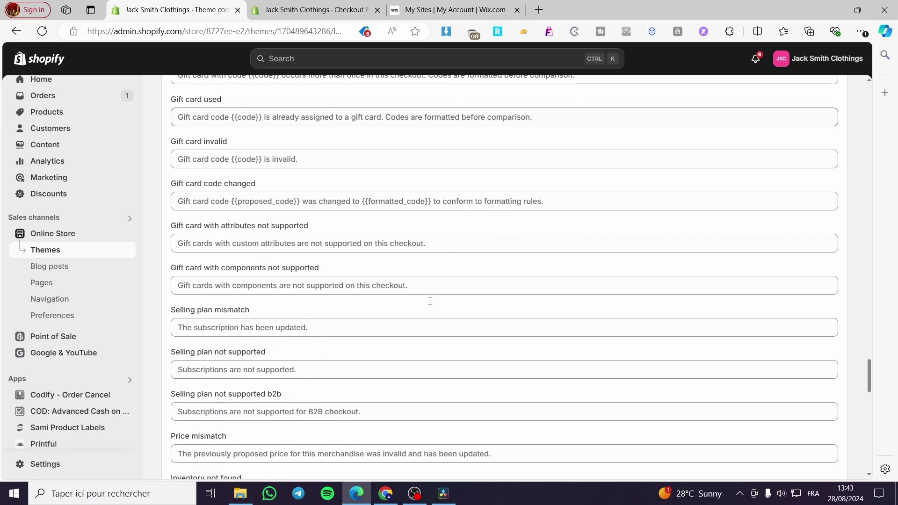
scroll(478, 310, down, 13)
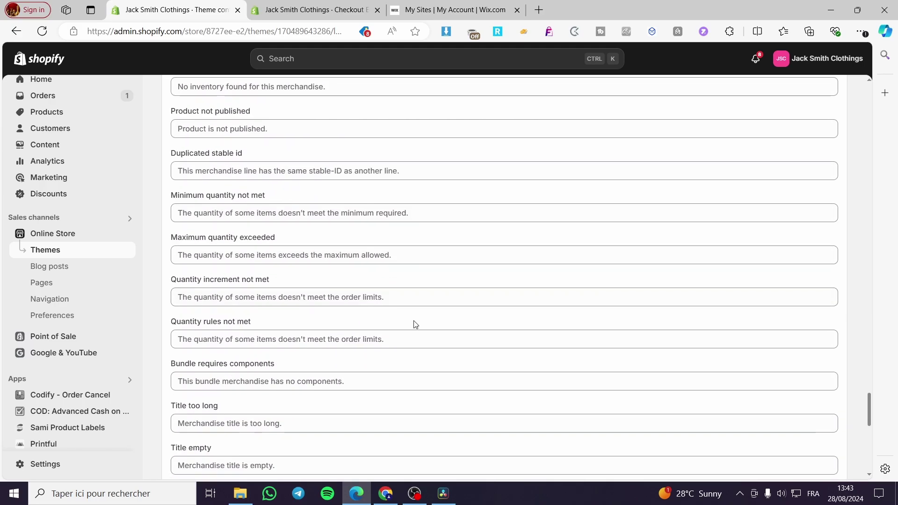
scroll(318, 351, down, 11)
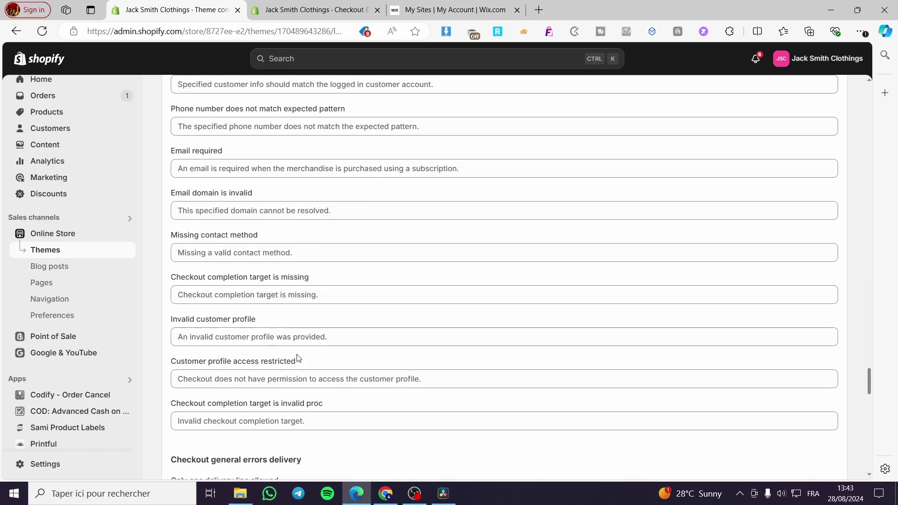
scroll(311, 365, down, 17)
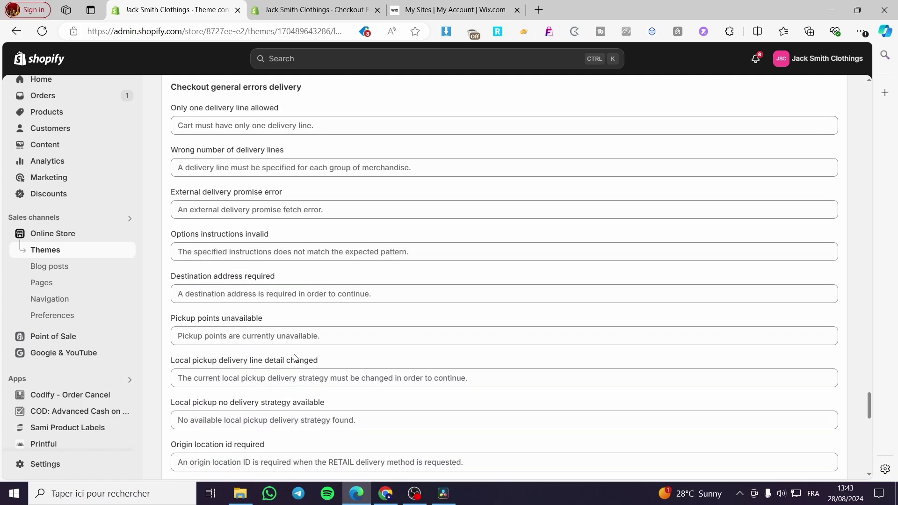
scroll(295, 354, down, 4)
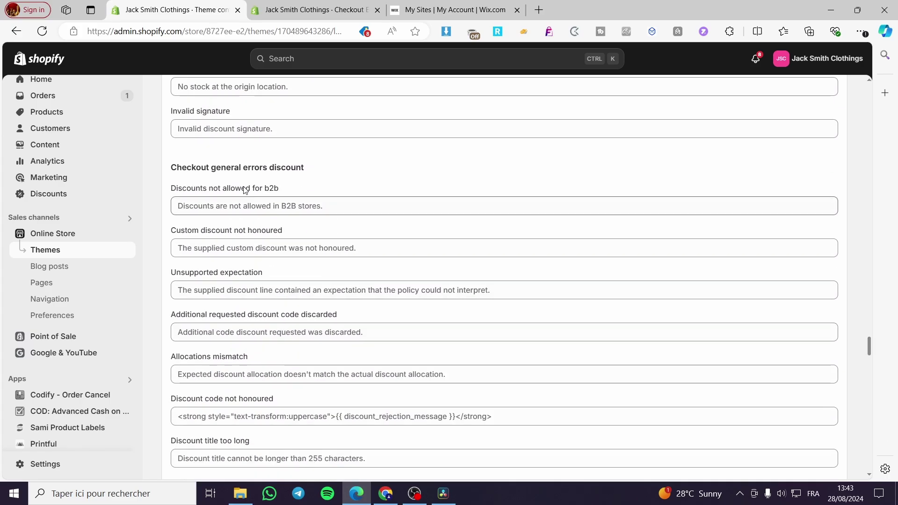
scroll(327, 290, down, 5)
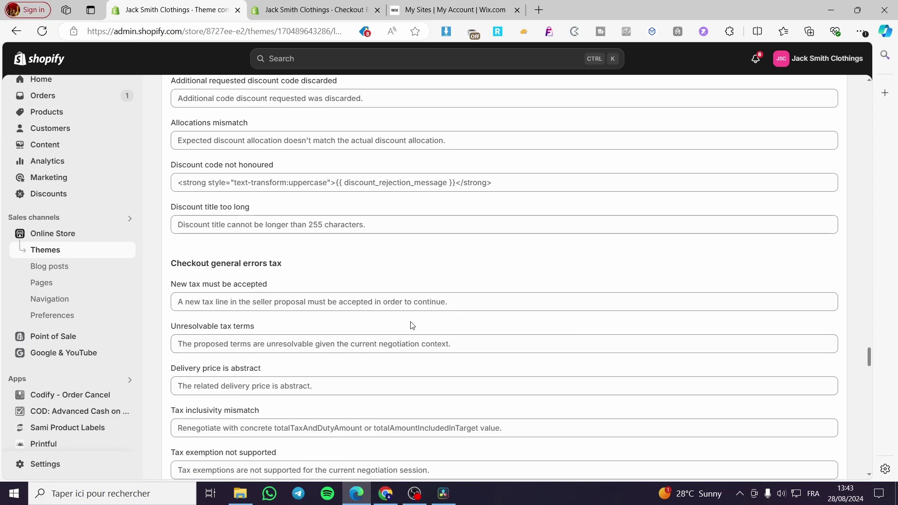
scroll(388, 324, down, 6)
scroll(322, 316, down, 6)
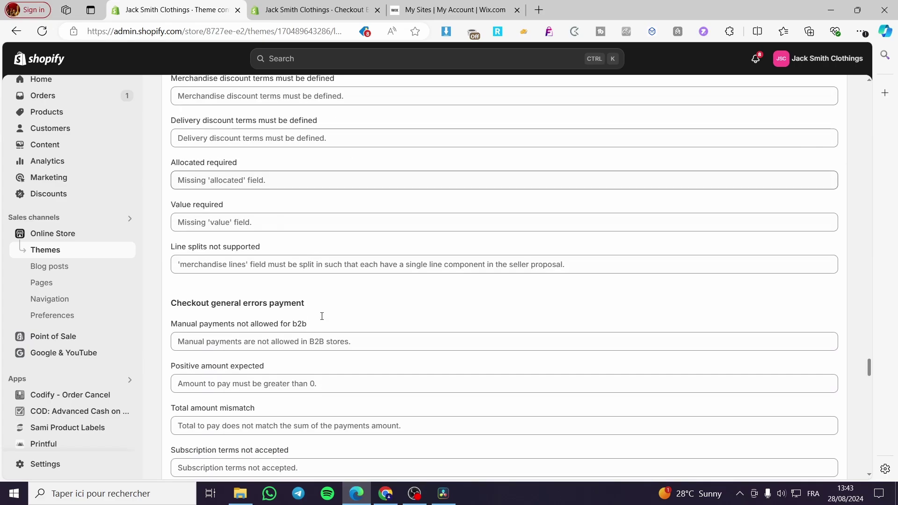
scroll(322, 317, down, 15)
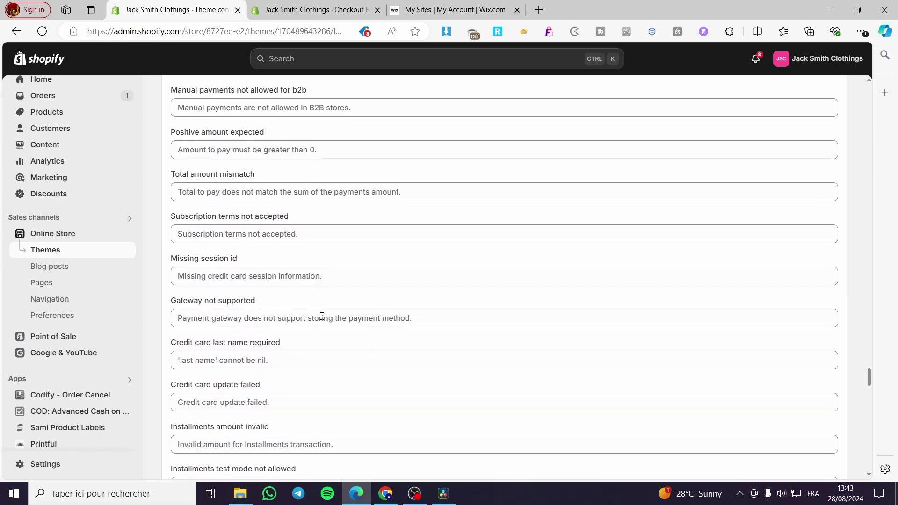
scroll(322, 316, down, 13)
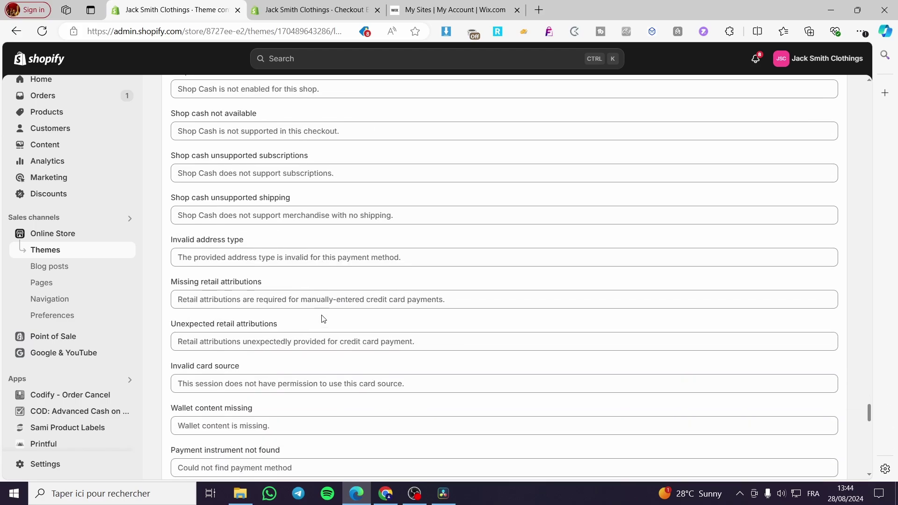
scroll(322, 318, down, 14)
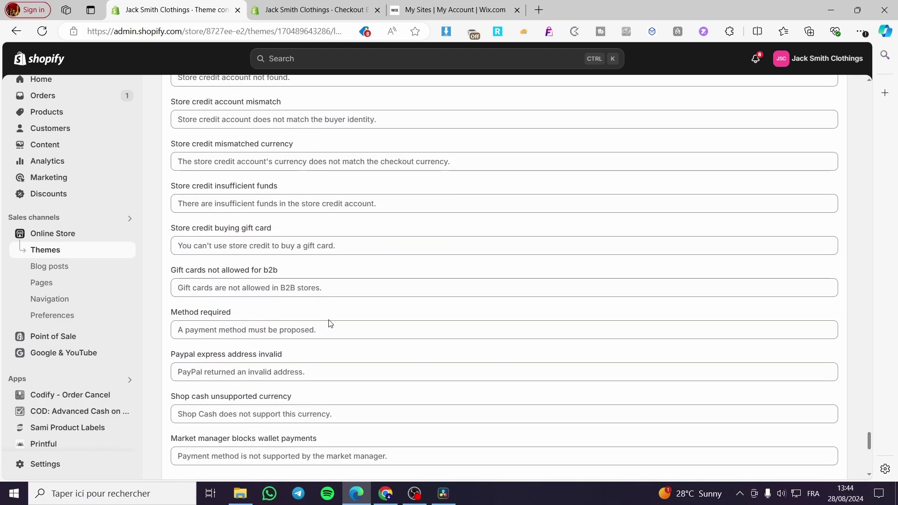
scroll(329, 326, down, 8)
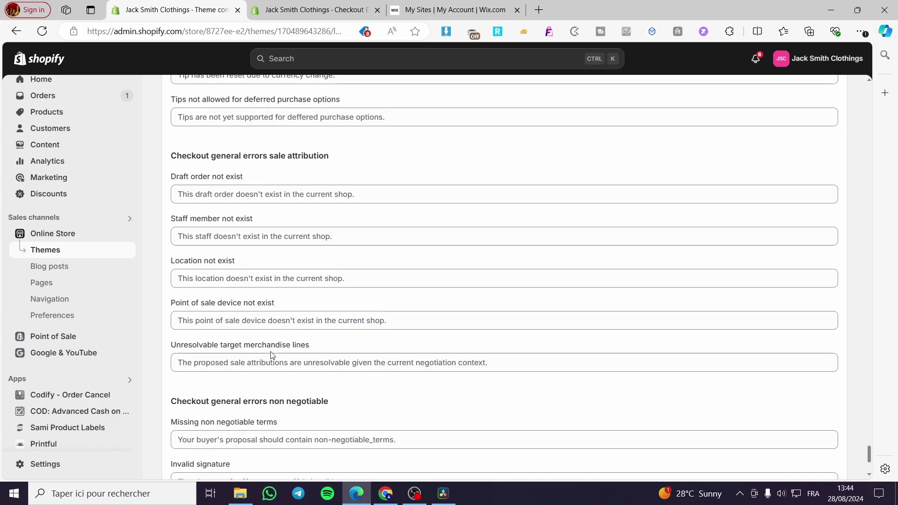
scroll(363, 391, down, 6)
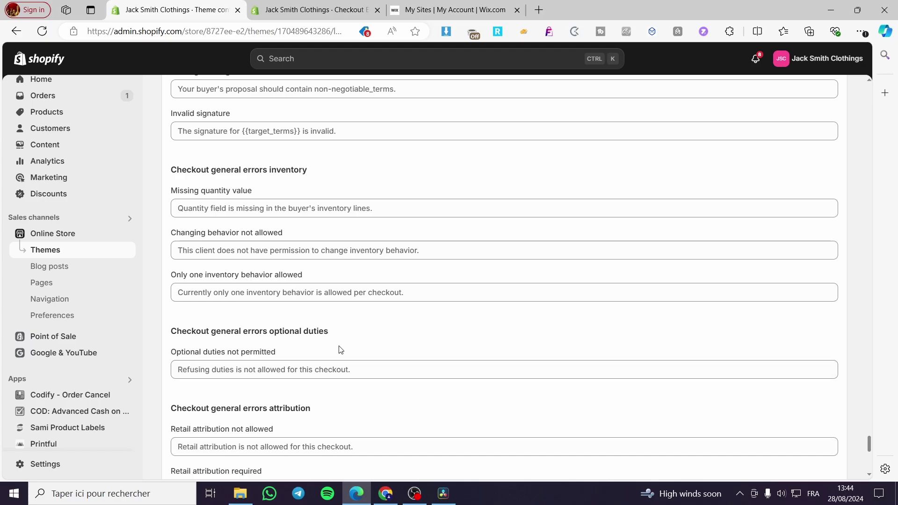
Shorten the page search to "Shipping" and go through its matches in the theme content.
key(ctrl+f)
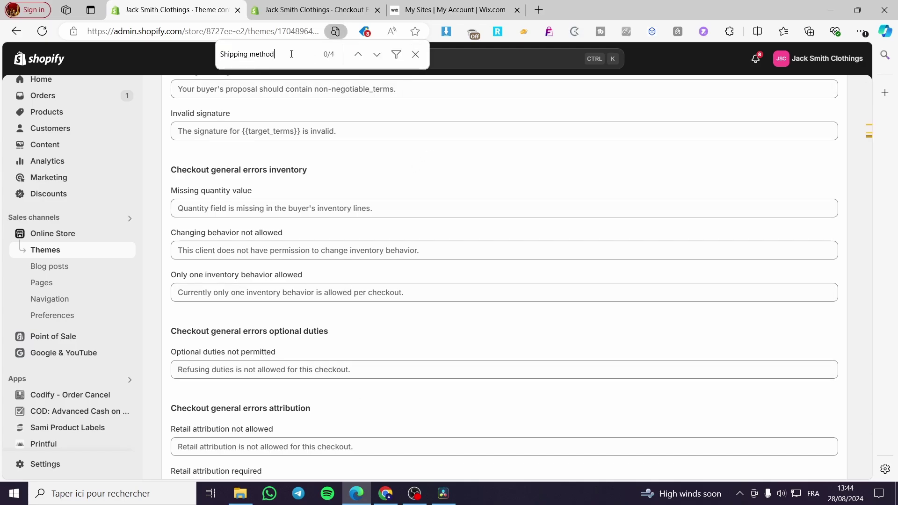
double_click(259, 54)
key(BackSpace)
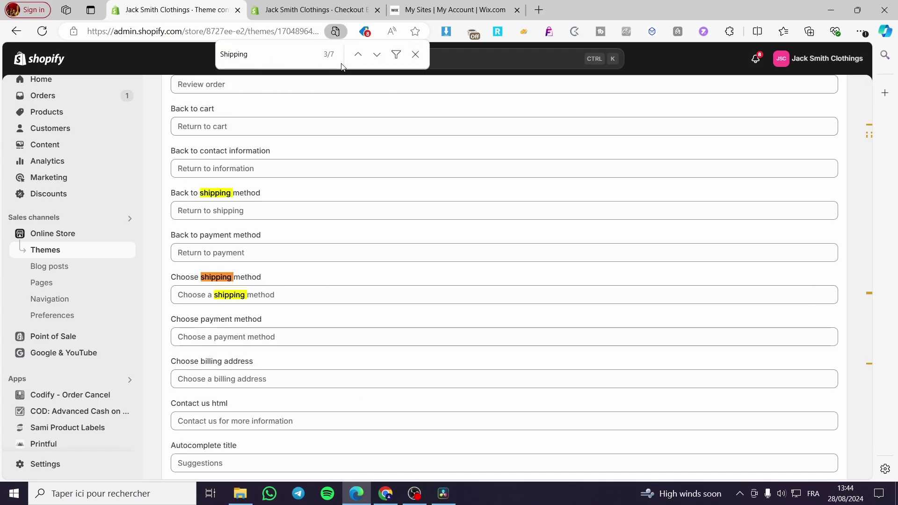
click(378, 57)
click(379, 59)
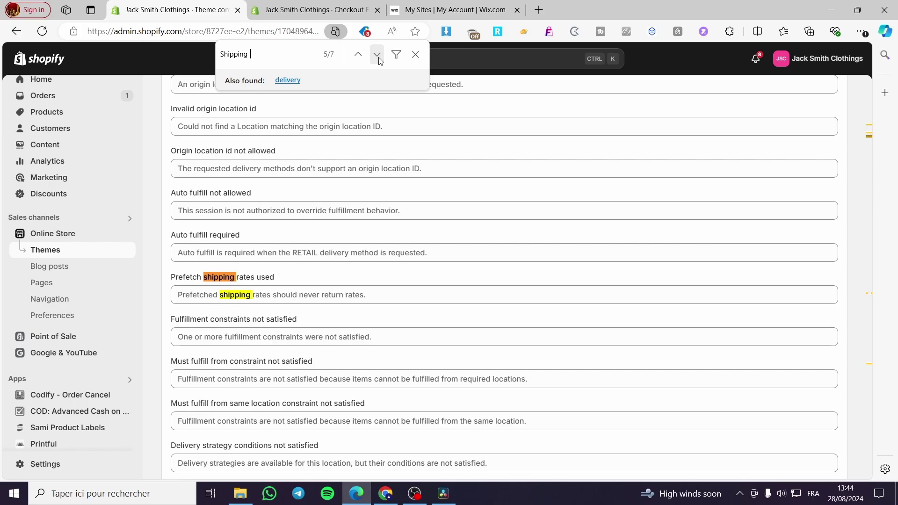
click(378, 56)
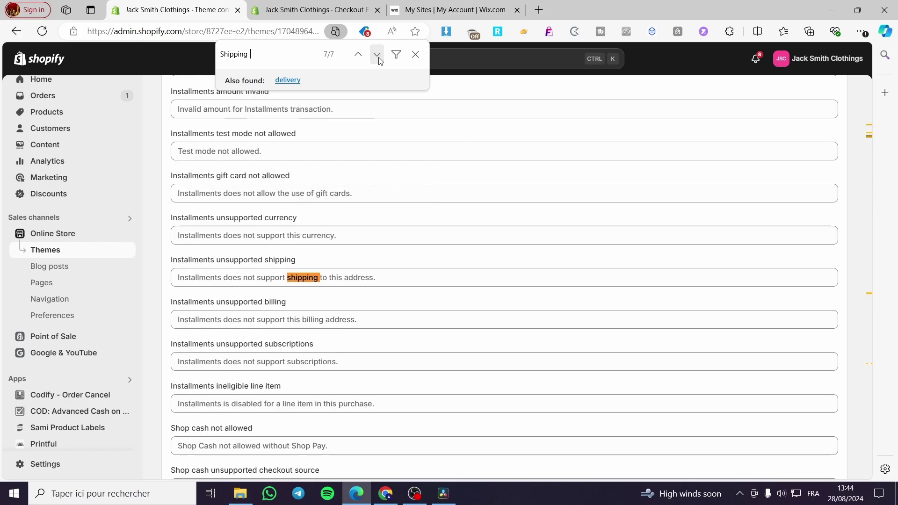
click(378, 56)
click(378, 56)
click(378, 57)
key(Escape)
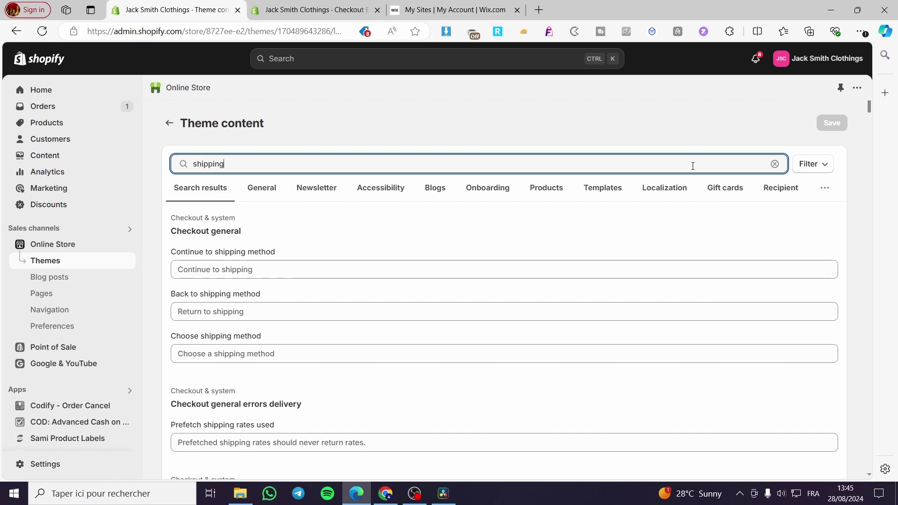
Search the theme content for "shipping" and look through the matching texts for the Checkout shipping section.
key(ctrl+f)
click(415, 55)
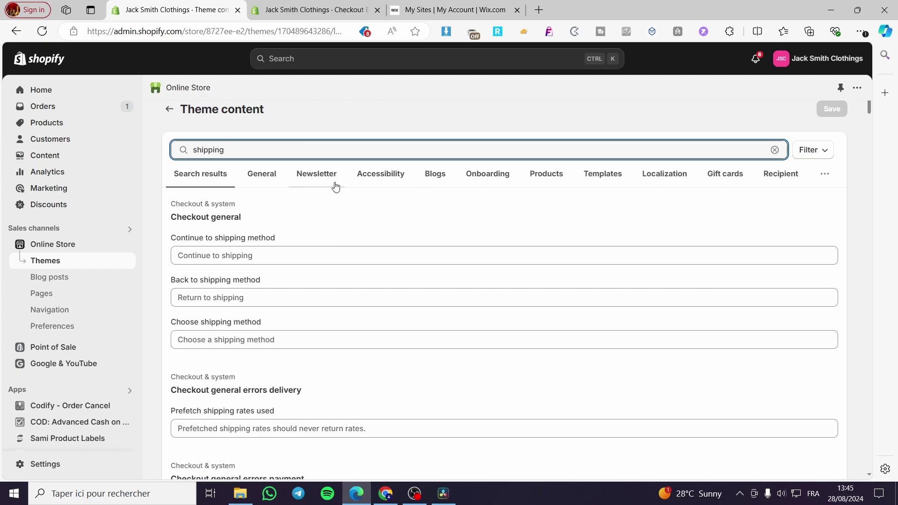
scroll(379, 202, down, 12)
scroll(206, 215, up, 12)
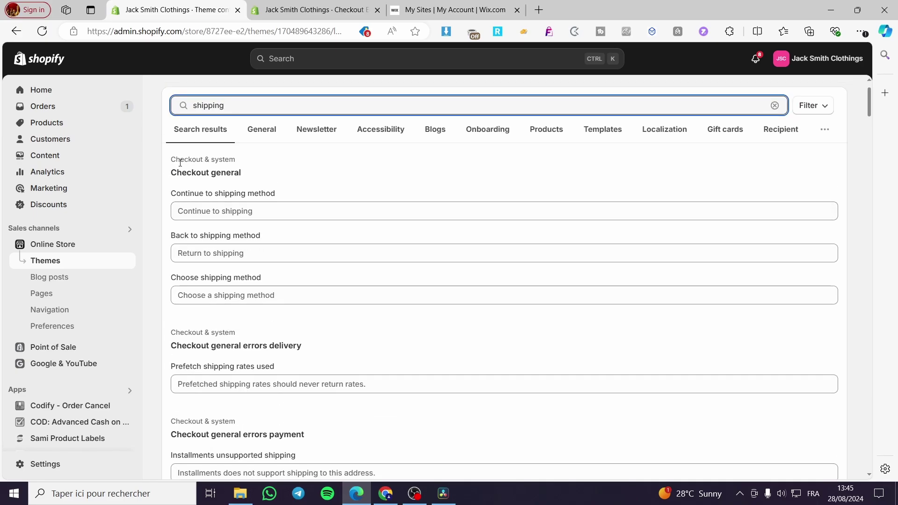
drag(265, 165, 170, 163)
click(319, 178)
scroll(311, 187, down, 7)
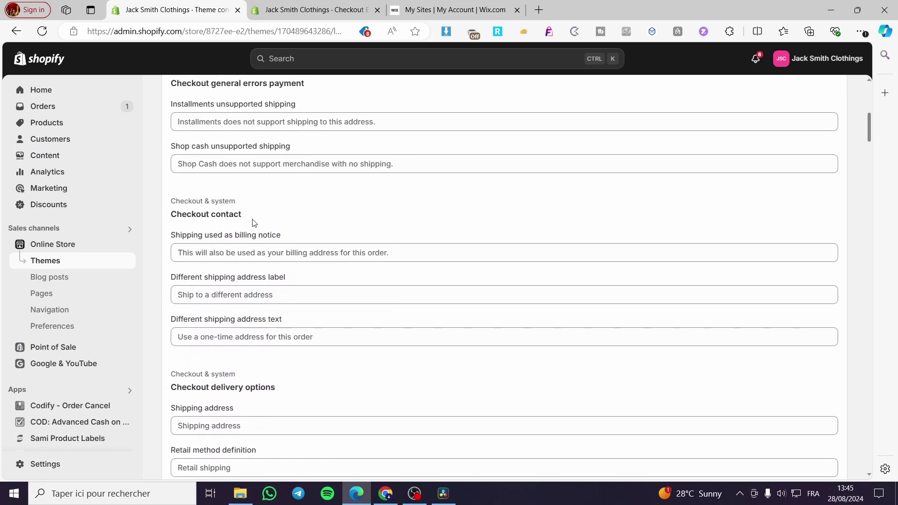
scroll(266, 225, down, 4)
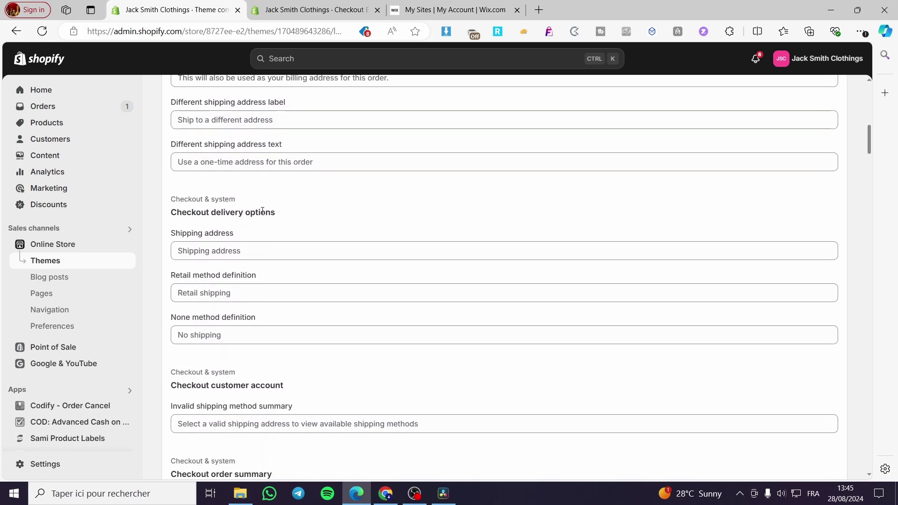
scroll(277, 214, down, 6)
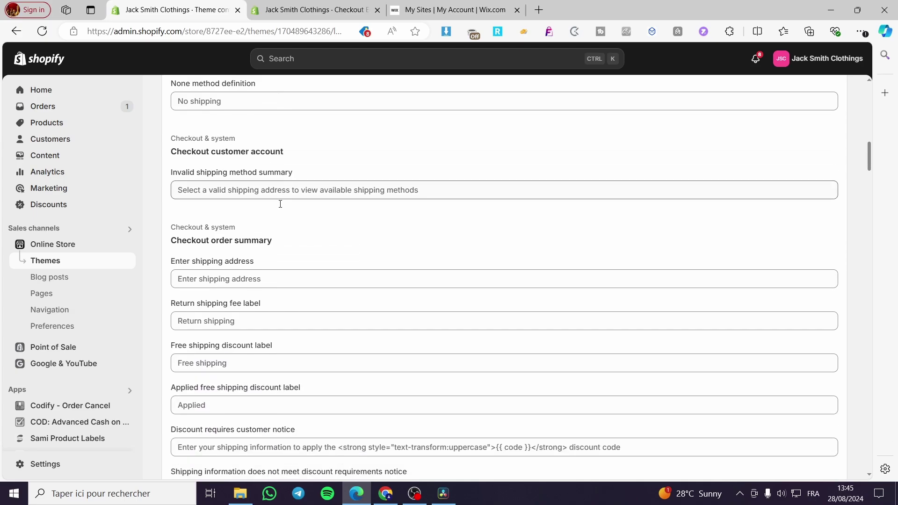
scroll(281, 206, down, 15)
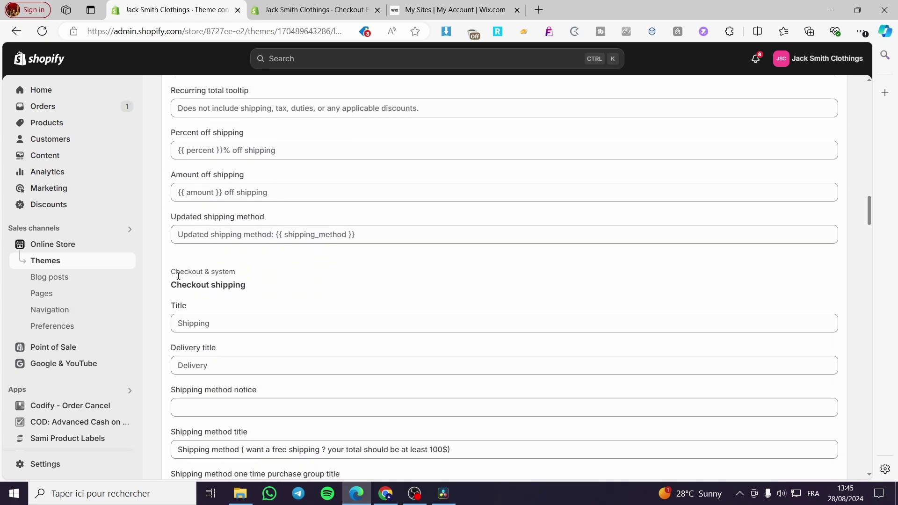
Examine the Shipping method title under Checkout shipping and compare it with the shipping heading in the checkout editor's preview.
drag(174, 286, 250, 287)
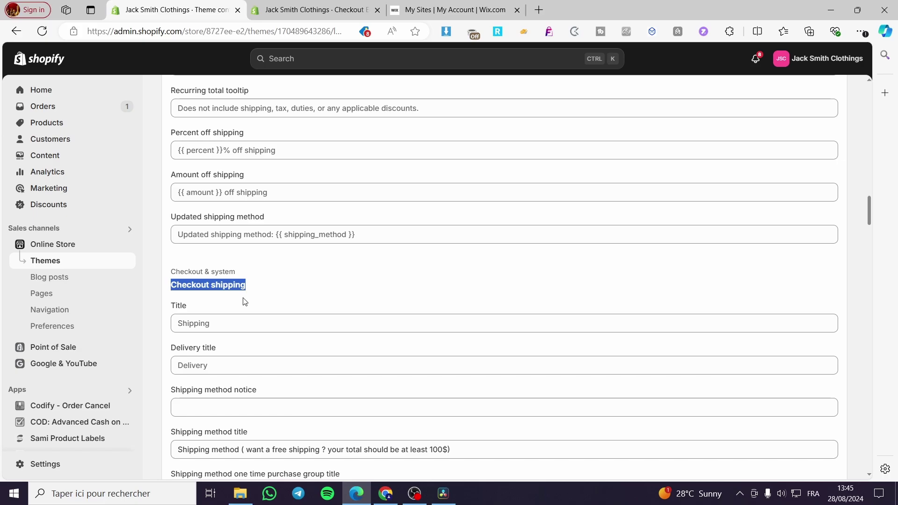
click(246, 302)
scroll(253, 295, down, 3)
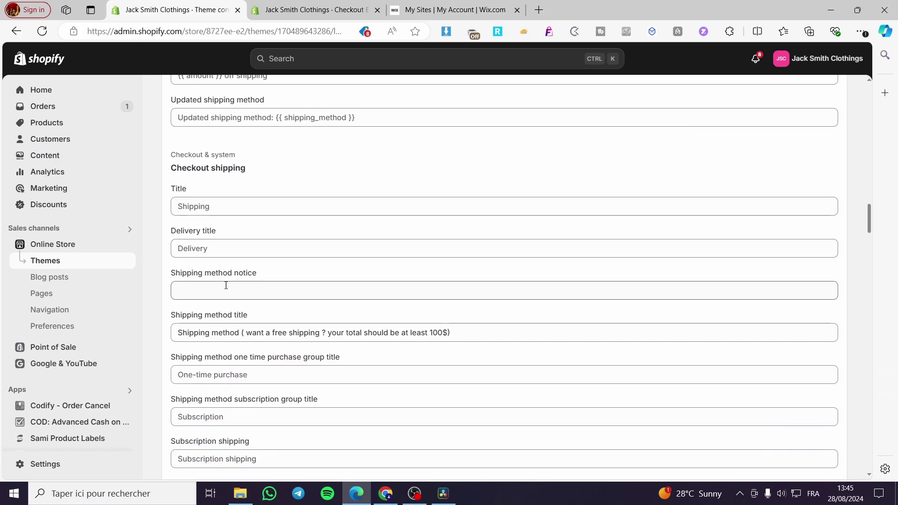
drag(173, 319, 255, 317)
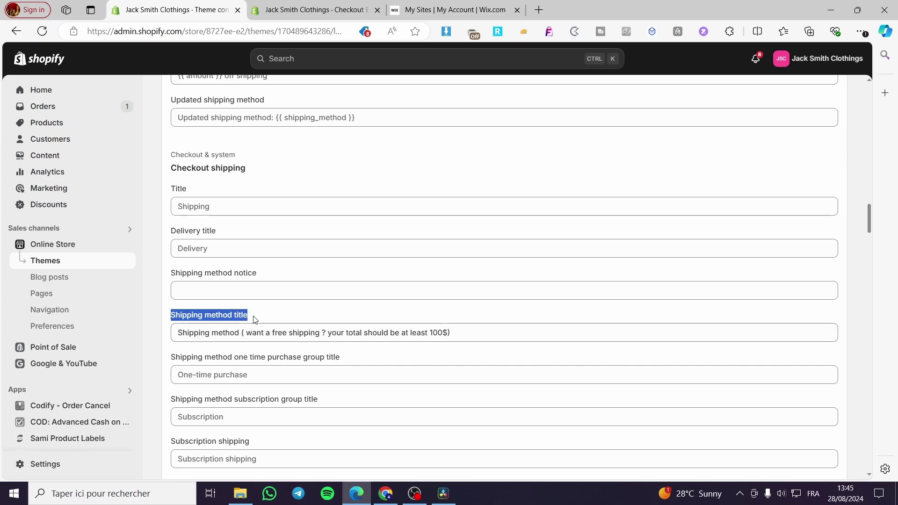
click(330, 6)
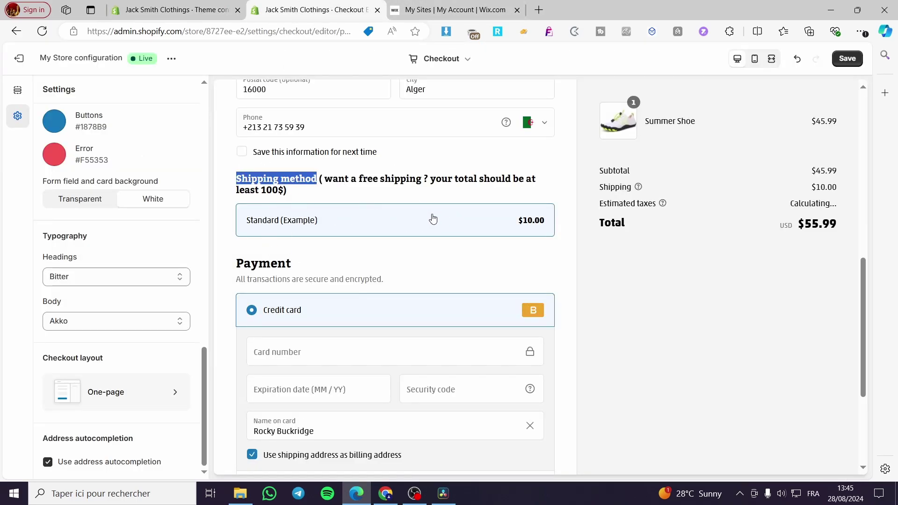
drag(332, 182, 538, 187)
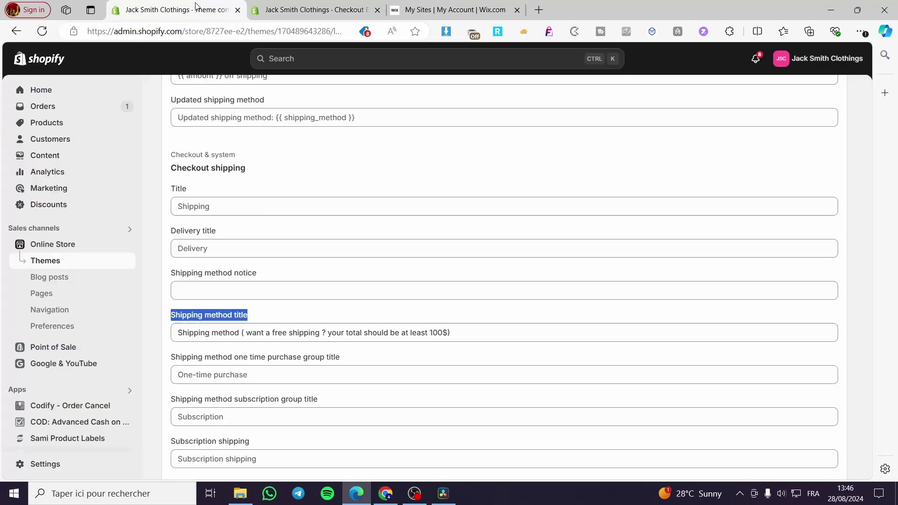
Change the Shipping method title in the theme content to "Shipping method (if you are eligible you can get a free shipping)" and save.
click(200, 11)
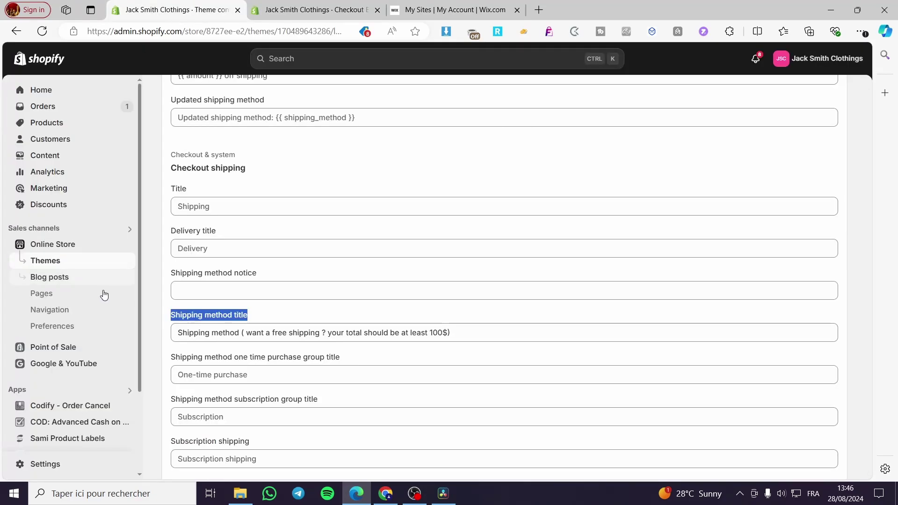
click(191, 329)
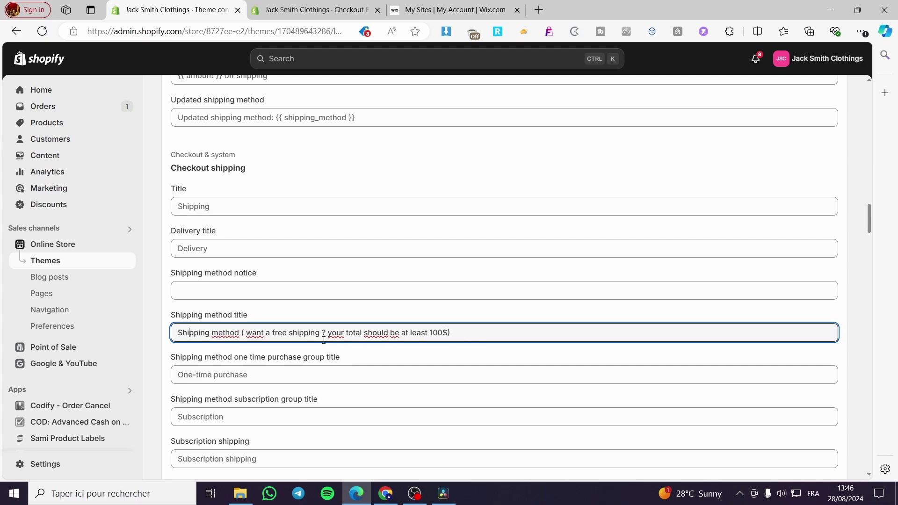
drag(463, 334, 243, 337)
key(BackSpace)
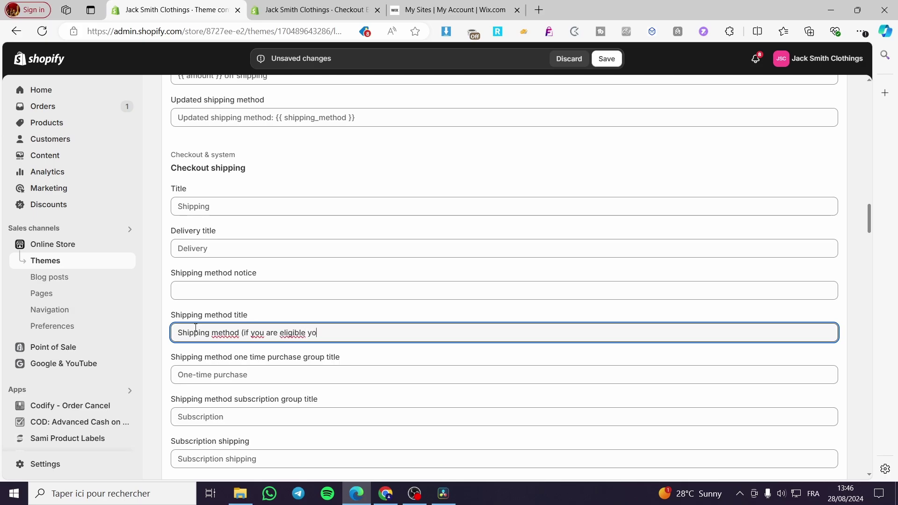
text(can get a free shipping)
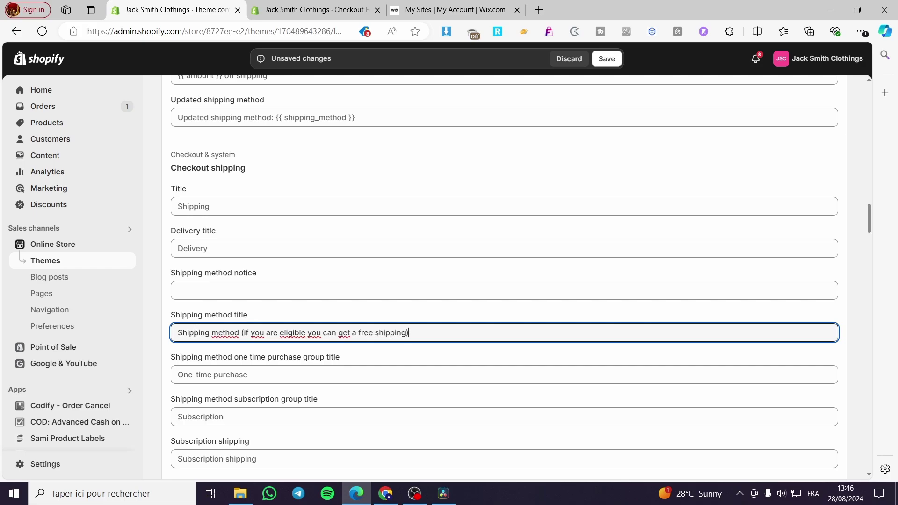
click(607, 59)
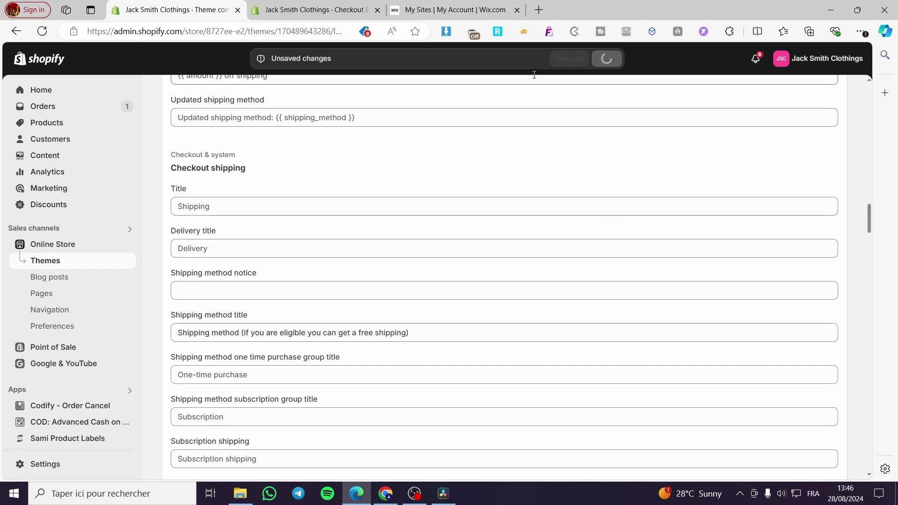
Reload the checkout editor, discarding its unsaved changes, and check the shipping method heading in the preview.
click(318, 10)
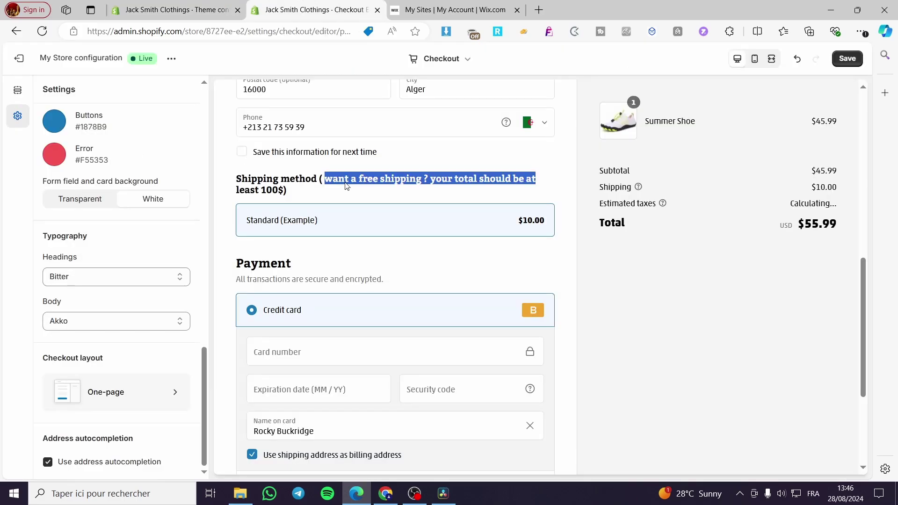
key(F5)
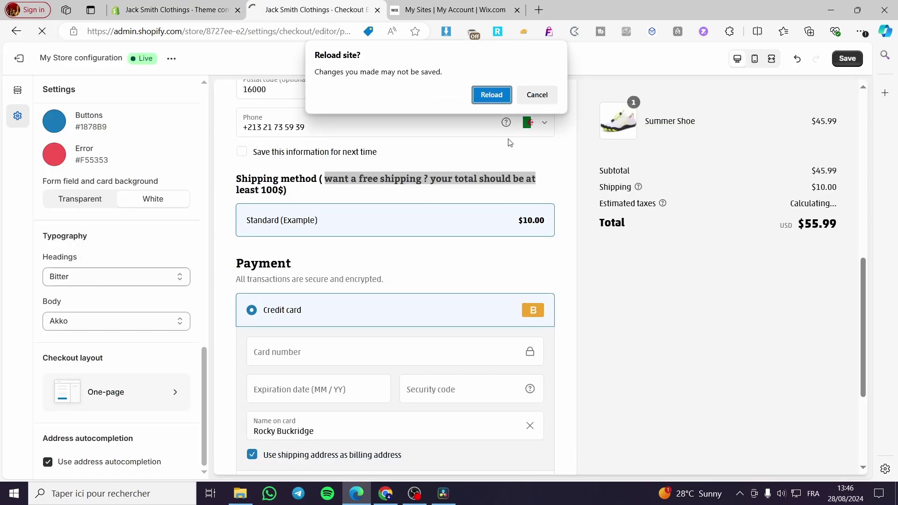
click(493, 97)
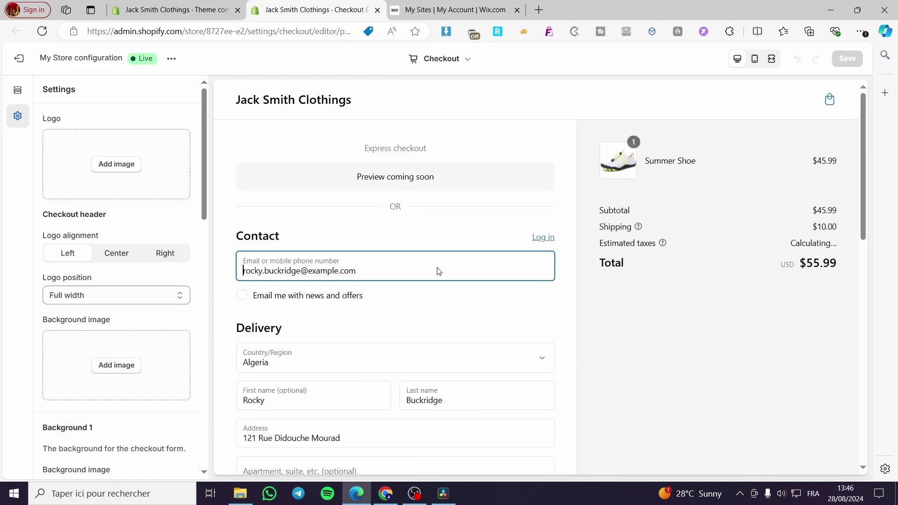
scroll(509, 279, down, 5)
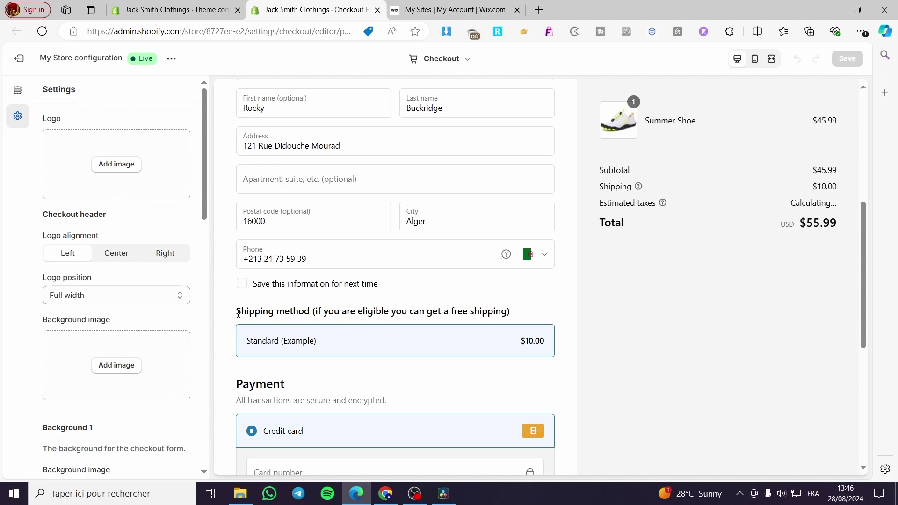
drag(238, 314, 527, 319)
click(539, 320)
scroll(564, 327, up, 6)
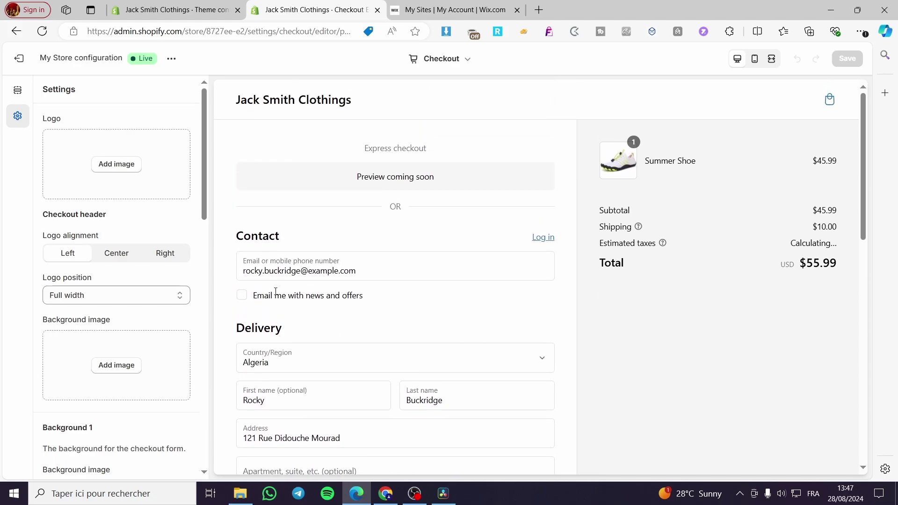
Return to the theme content and replace its search term with "delivery".
click(175, 10)
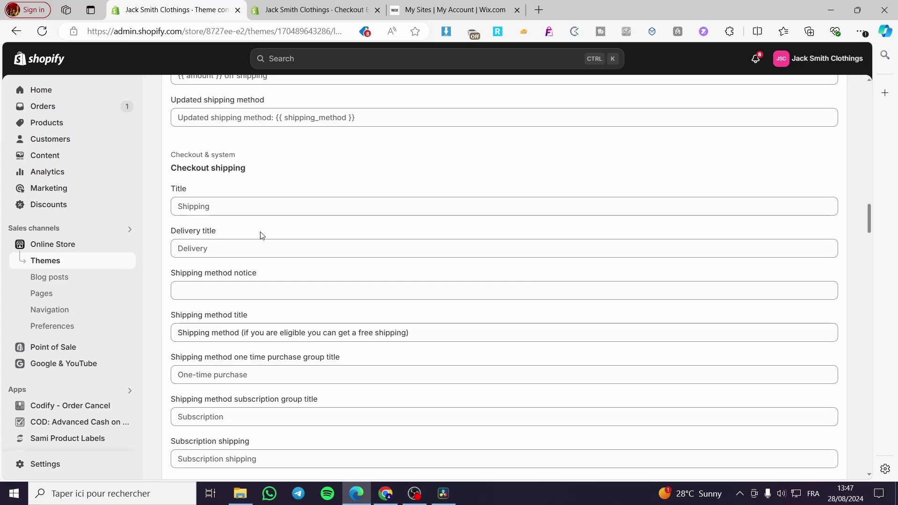
scroll(281, 248, up, 5)
scroll(322, 264, up, 8)
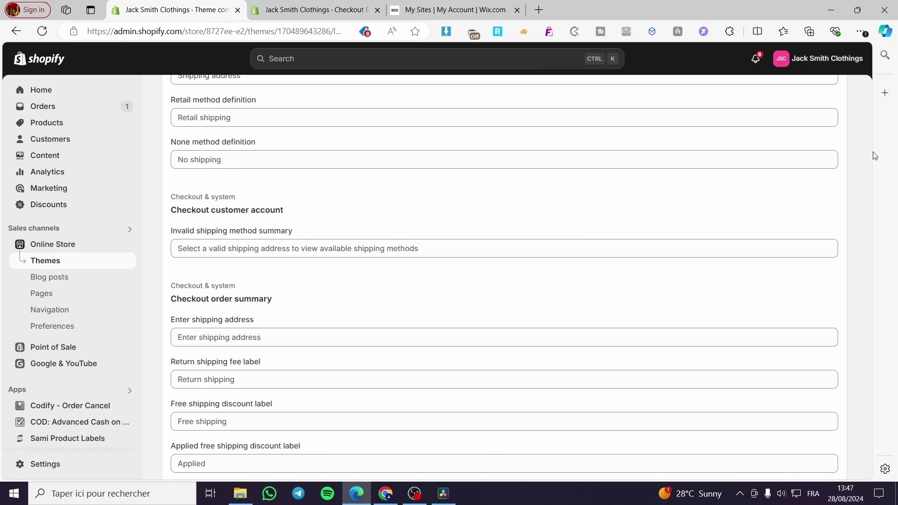
drag(869, 151, 869, 101)
drag(226, 164, 174, 165)
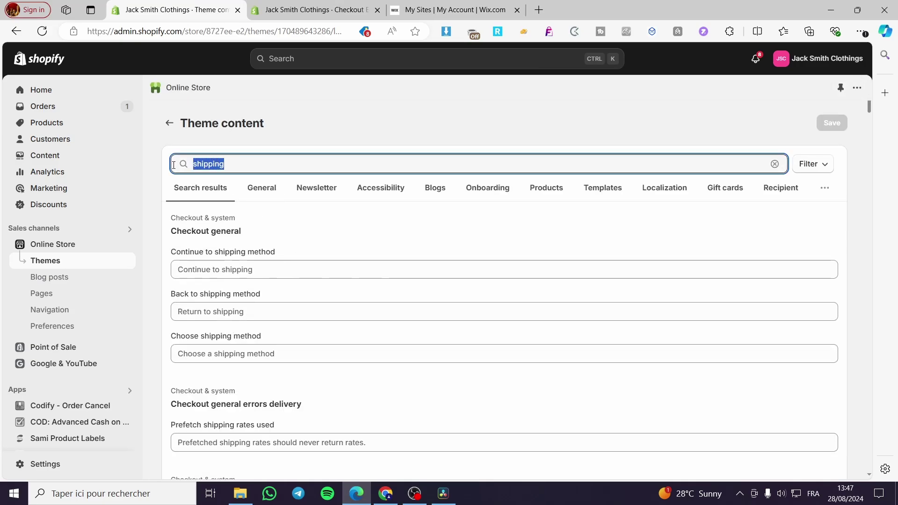
text(delivery)
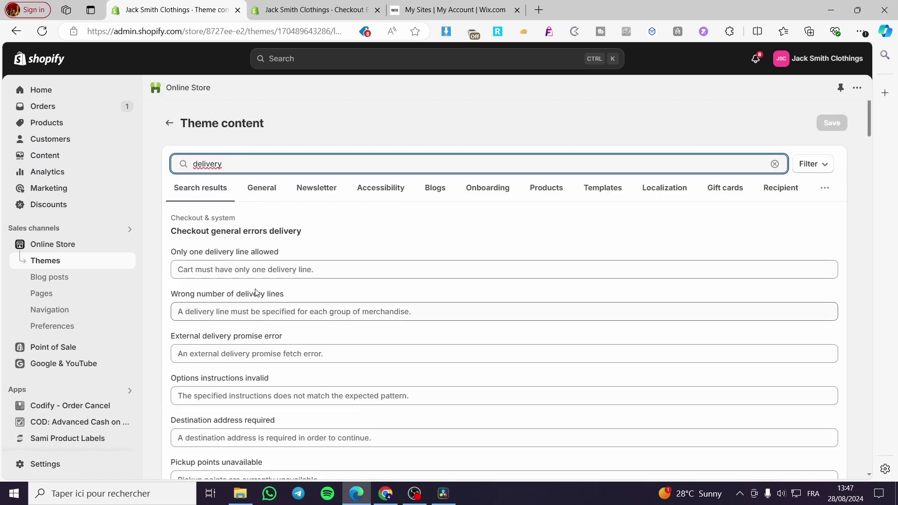
Look through the delivery matches as far as the Checkout general section and compare them with the checkout editor's preview.
scroll(217, 261, down, 15)
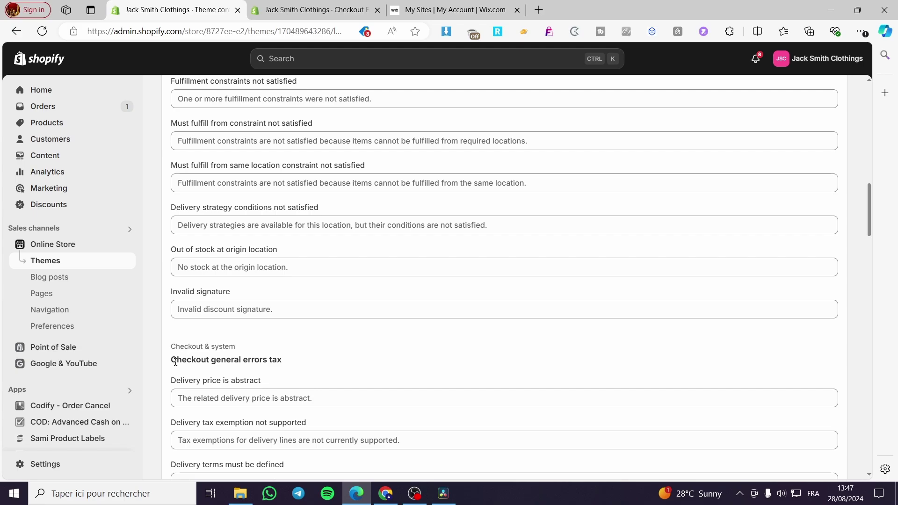
drag(172, 361, 286, 366)
scroll(229, 225, down, 9)
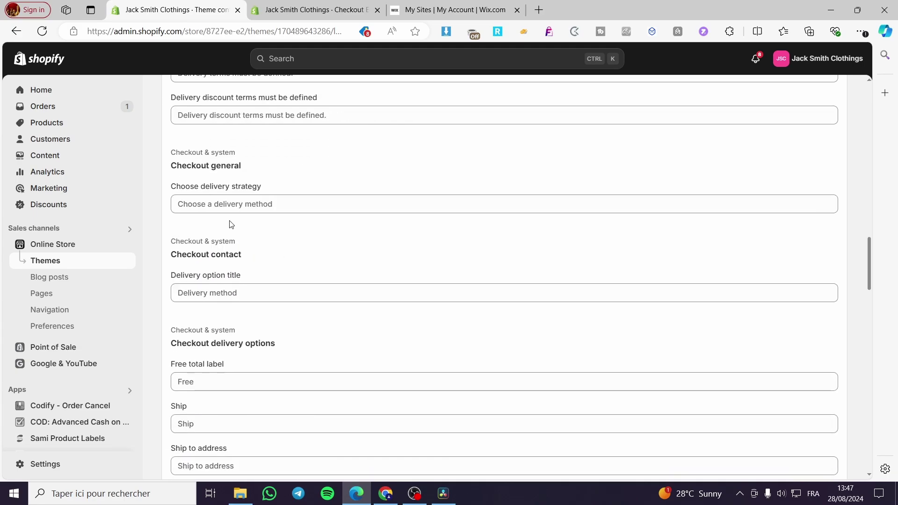
drag(171, 167, 257, 167)
click(207, 212)
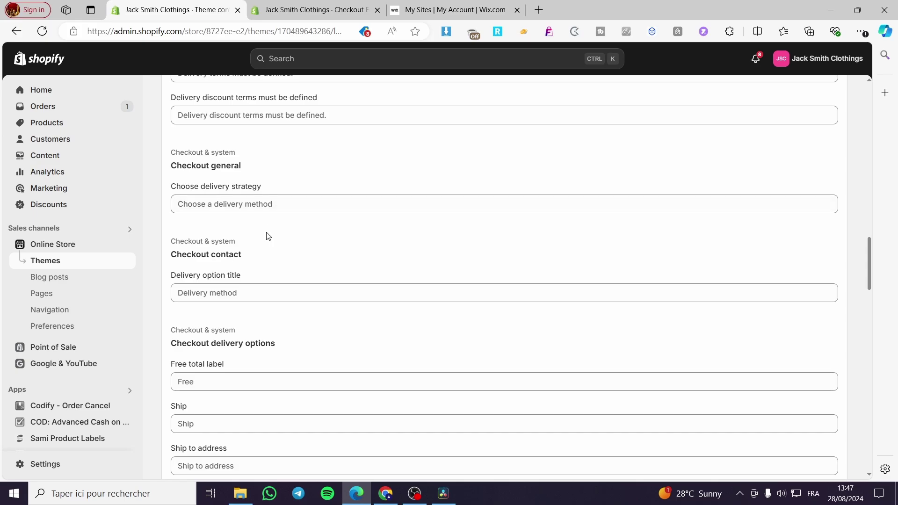
click(302, 8)
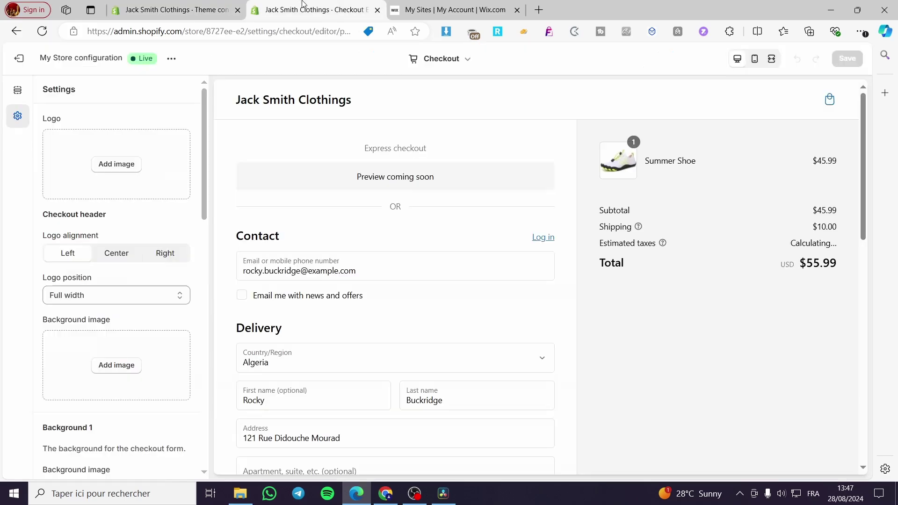
click(220, 7)
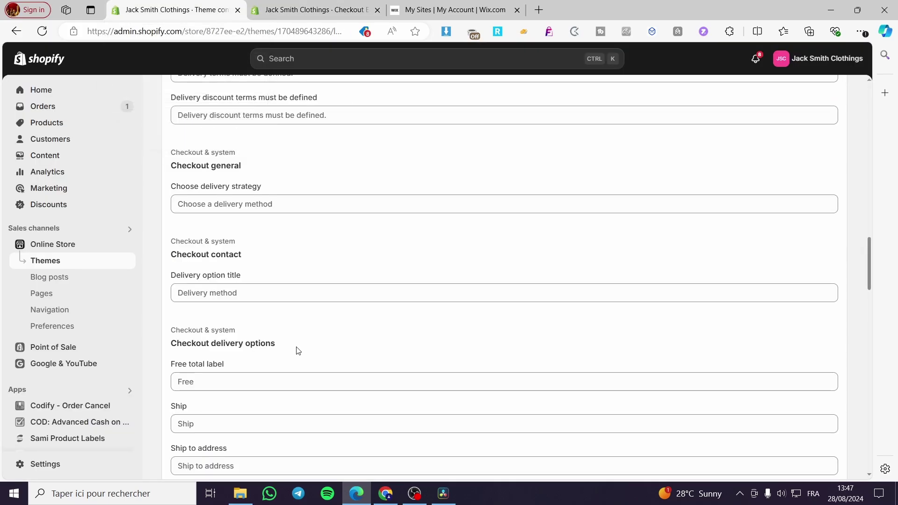
Examine the remaining delivery matches in the theme content, from Checkout contact through Checkout shipping.
scroll(243, 280, down, 1)
scroll(244, 280, down, 1)
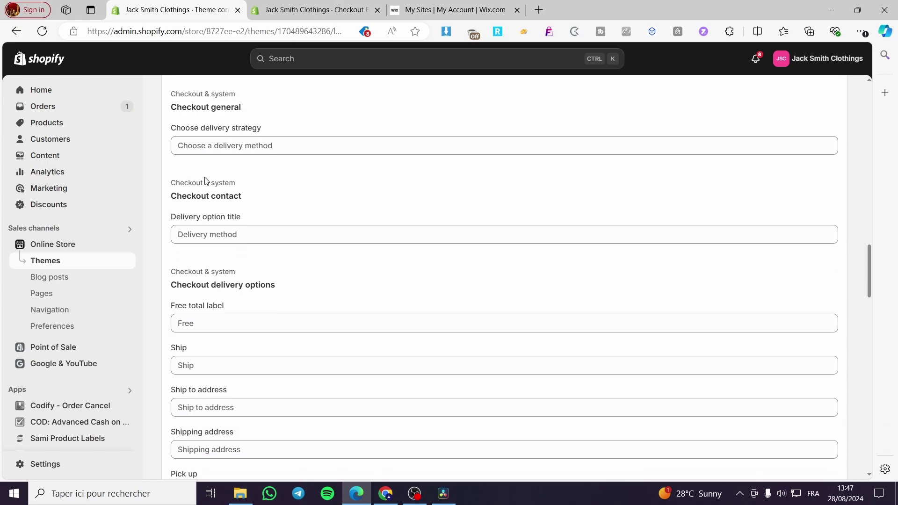
scroll(230, 373, up, 4)
scroll(231, 317, down, 2)
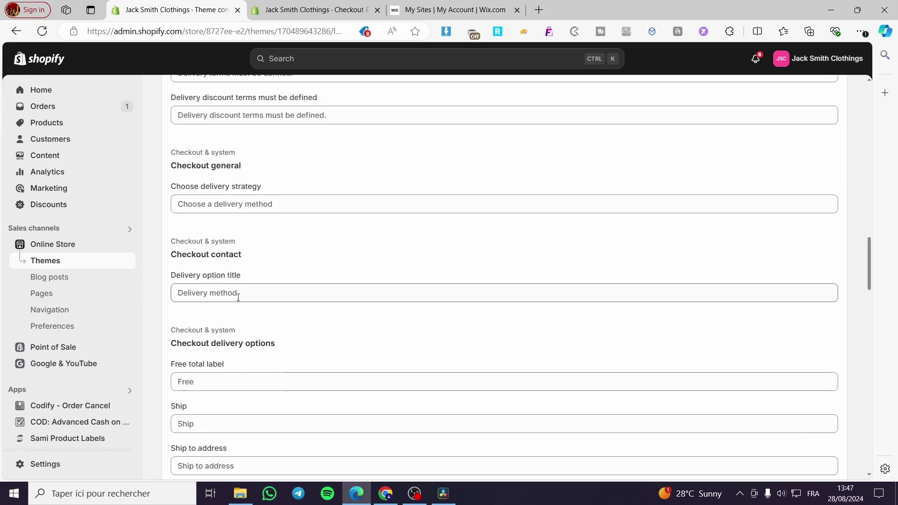
scroll(234, 295, down, 4)
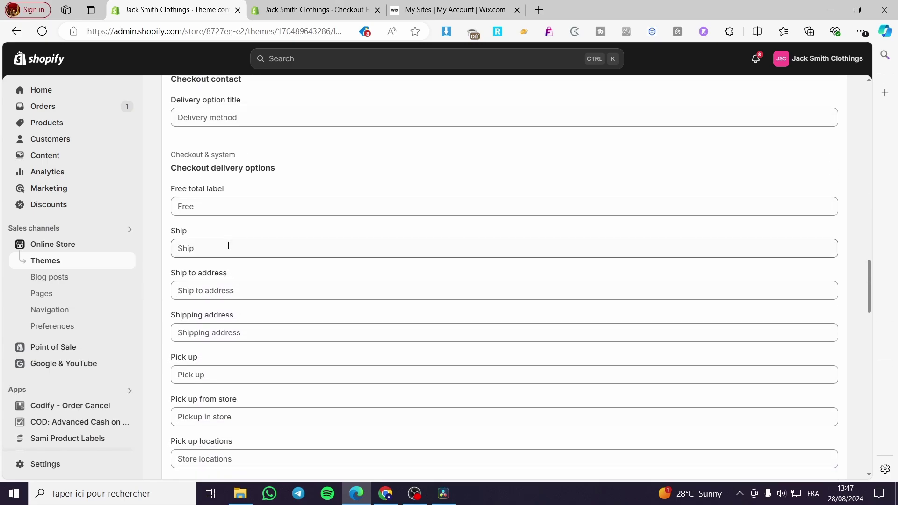
scroll(228, 245, down, 8)
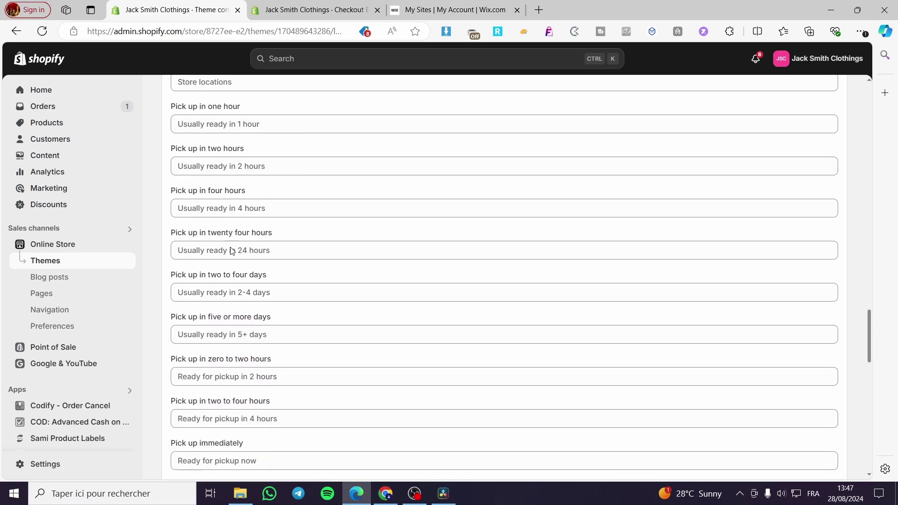
scroll(231, 251, down, 8)
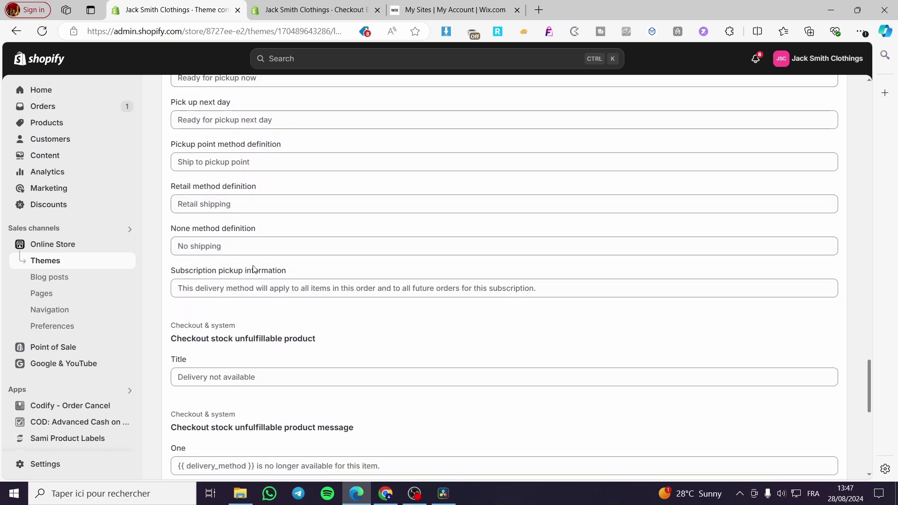
scroll(254, 269, down, 3)
scroll(251, 268, down, 8)
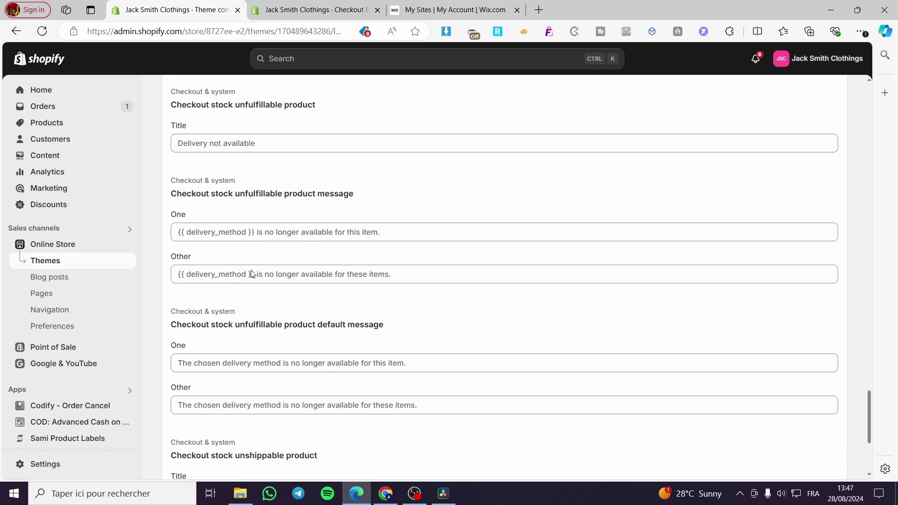
scroll(234, 248, down, 4)
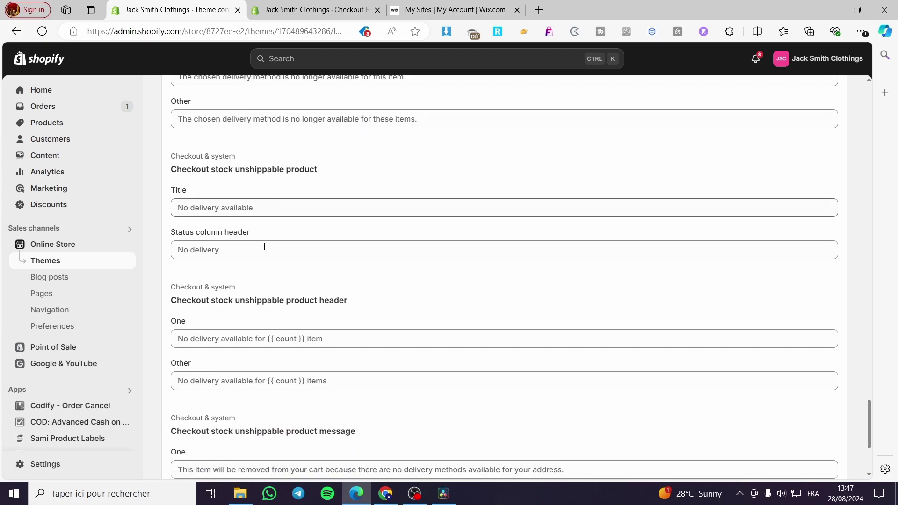
scroll(281, 215, down, 5)
scroll(311, 217, up, 3)
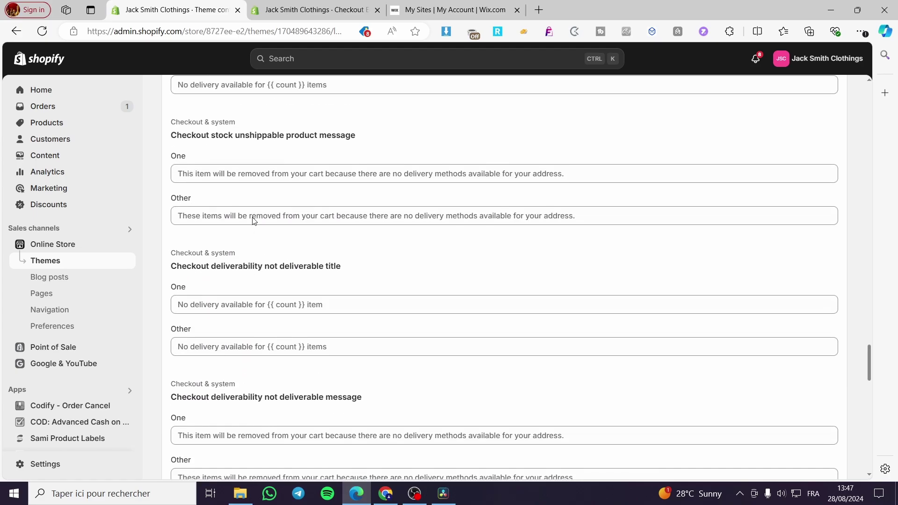
scroll(342, 276, down, 1)
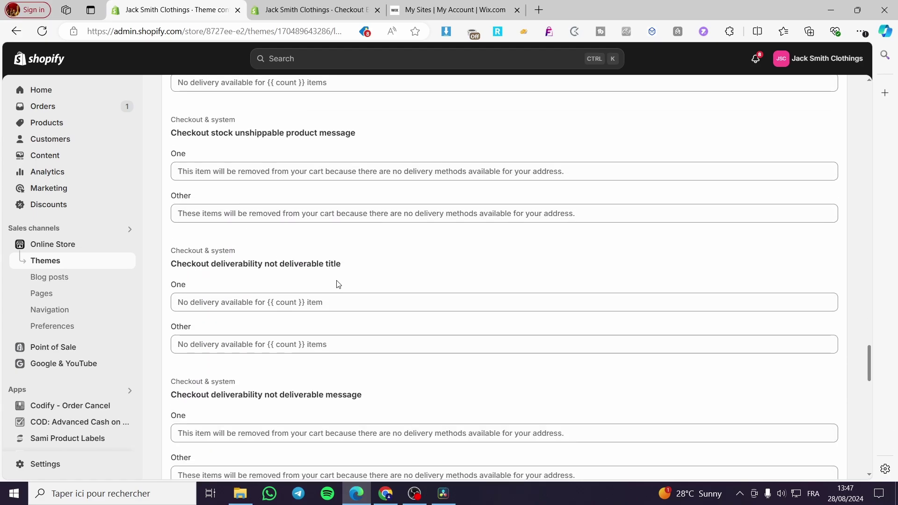
scroll(342, 304, down, 4)
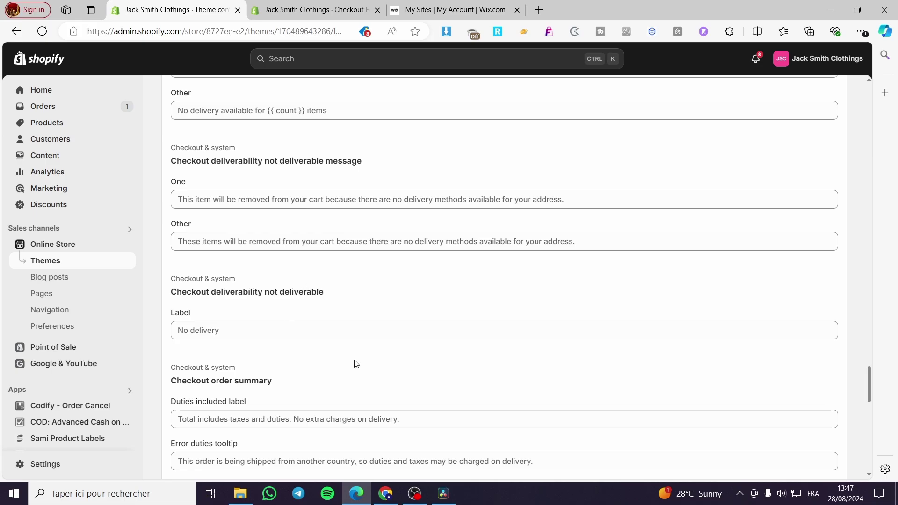
scroll(281, 356, down, 4)
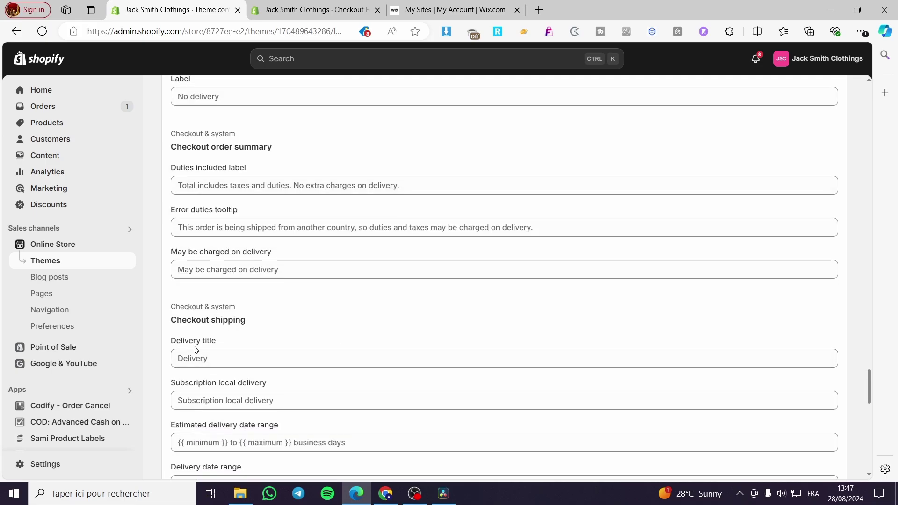
Compare the Delivery title under Checkout shipping with the delivery heading in the checkout editor's preview.
drag(174, 322, 254, 328)
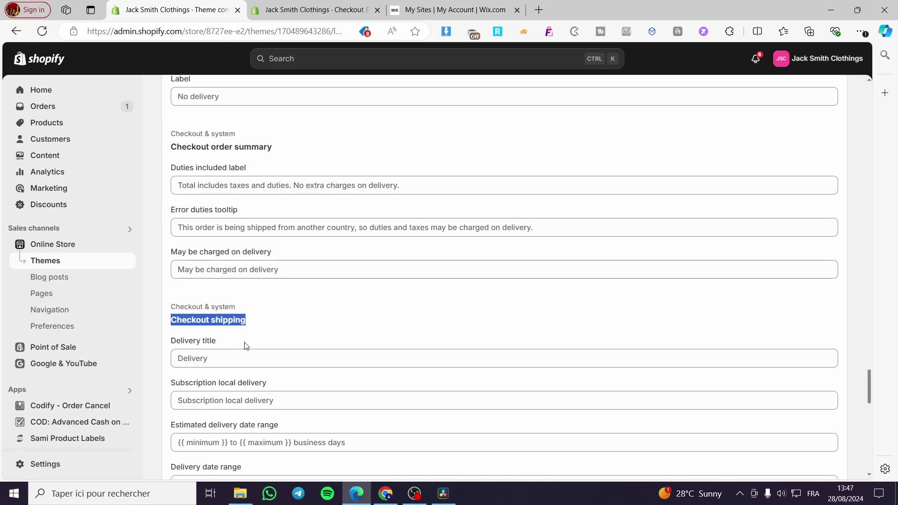
click(294, 345)
click(313, 10)
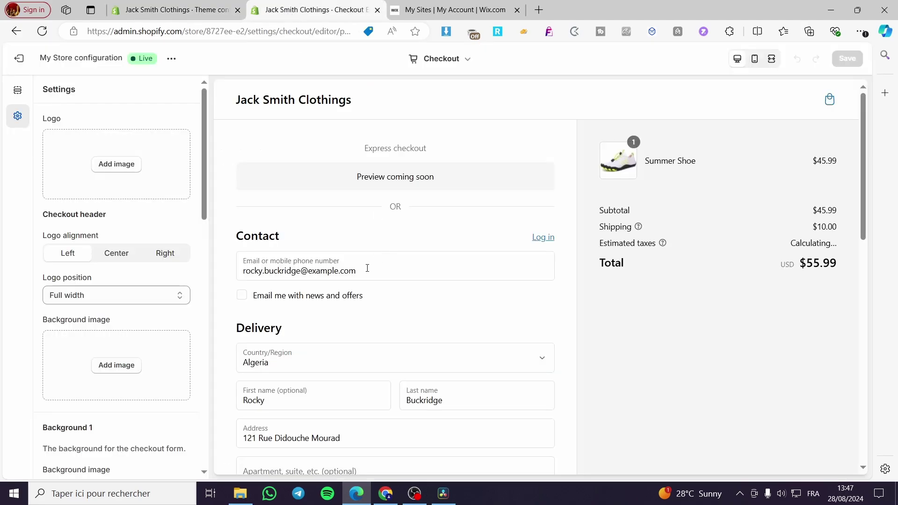
scroll(384, 331, down, 5)
click(207, 6)
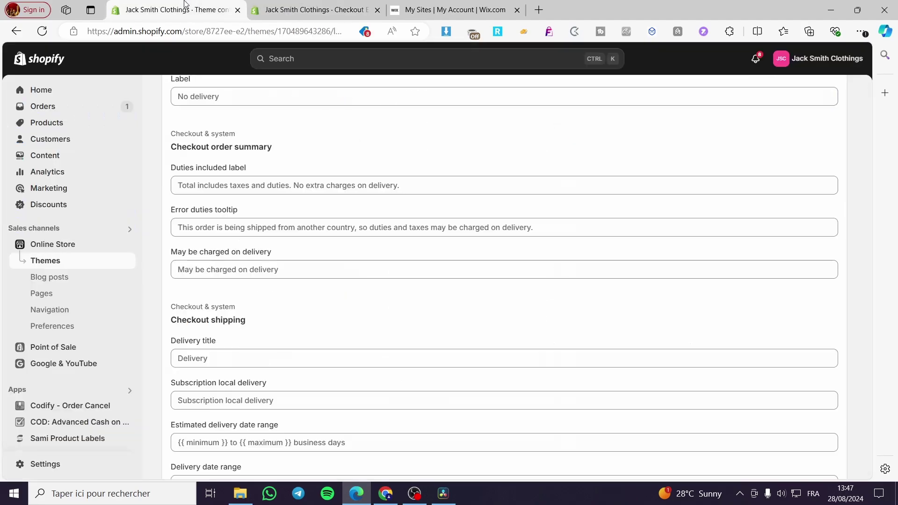
click(228, 359)
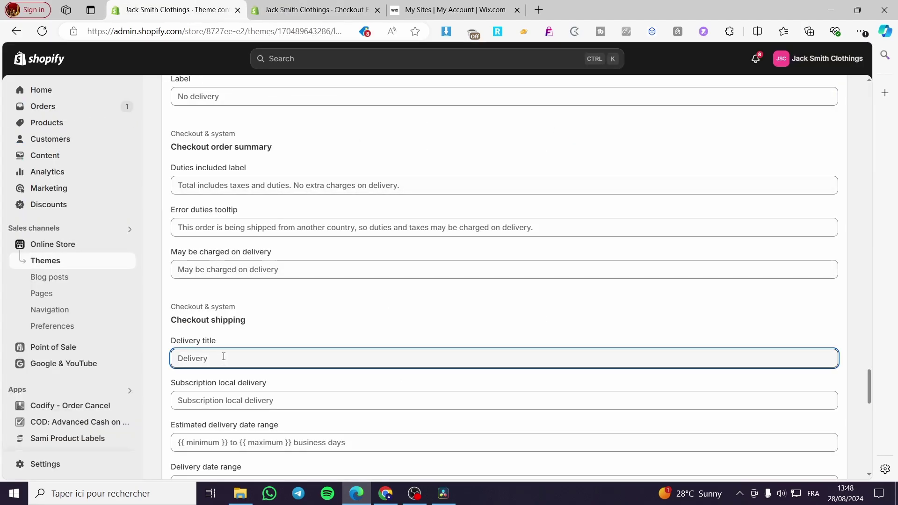
key(ctrl+d)
text(e)
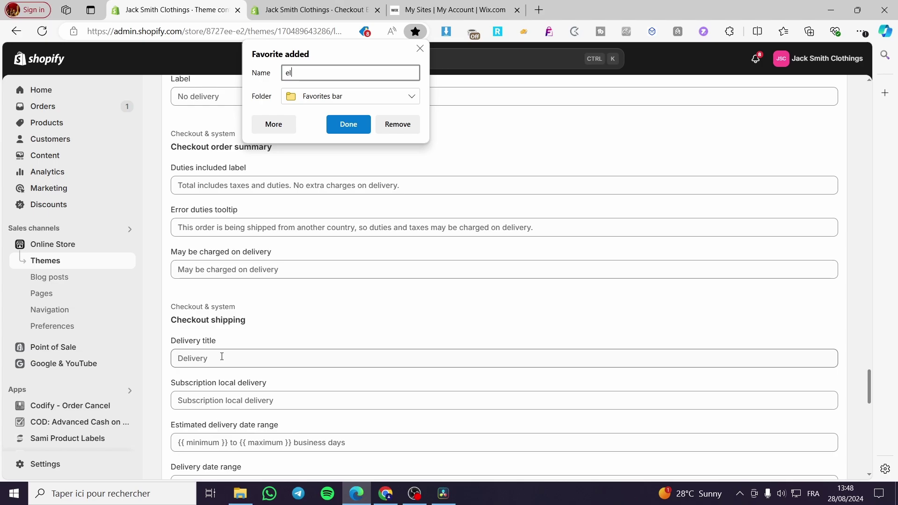
text(l)
click(406, 126)
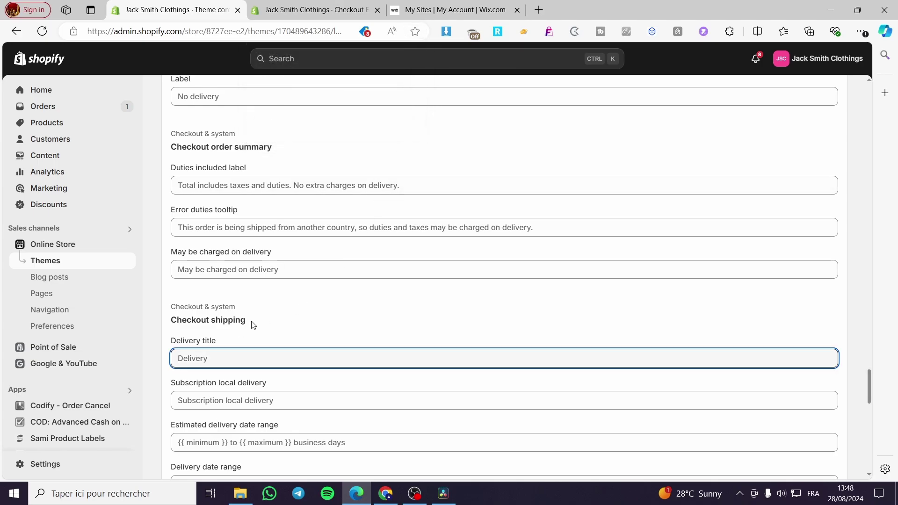
Set the Delivery title under Checkout shipping to "Delivery ( Address, zipcode ...)", save, and check the heading in the checkout editor's preview.
text(Delivery ()
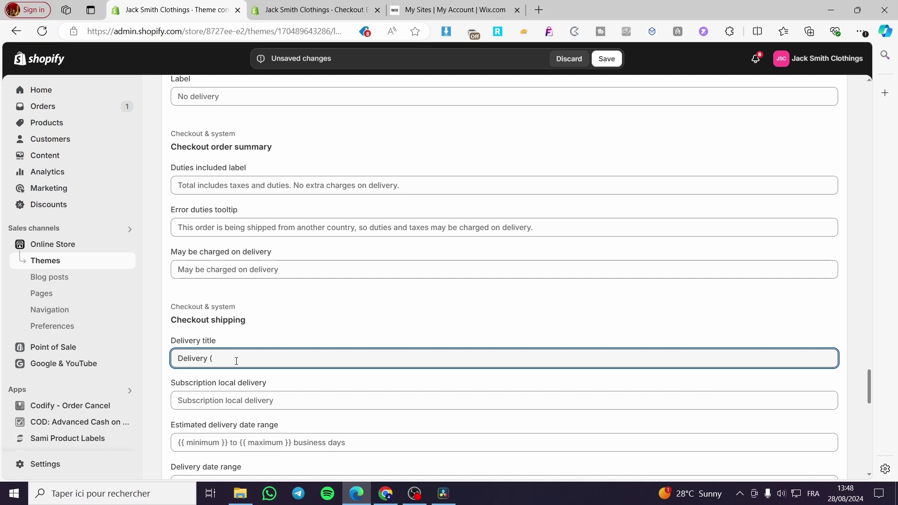
text(ADRESS)
key(BackSpace)
key(BackSpace)
text(dress, zipcode ...)
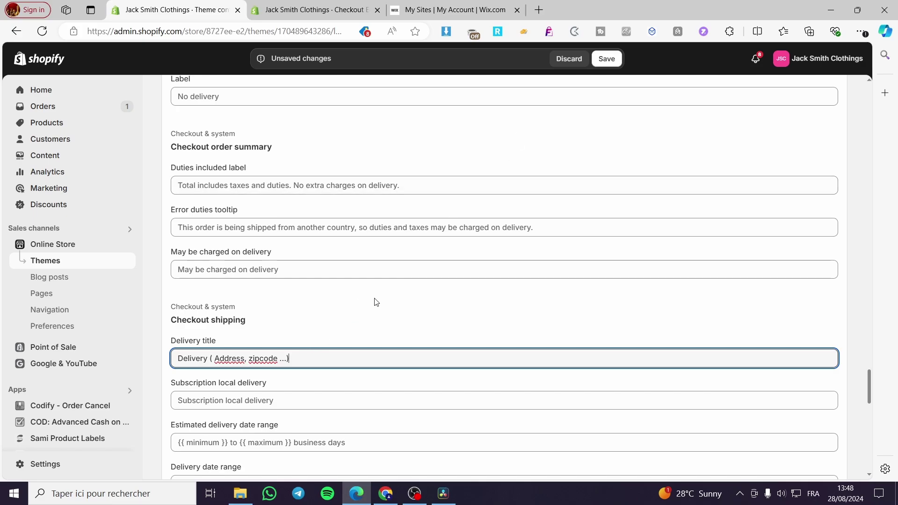
click(608, 64)
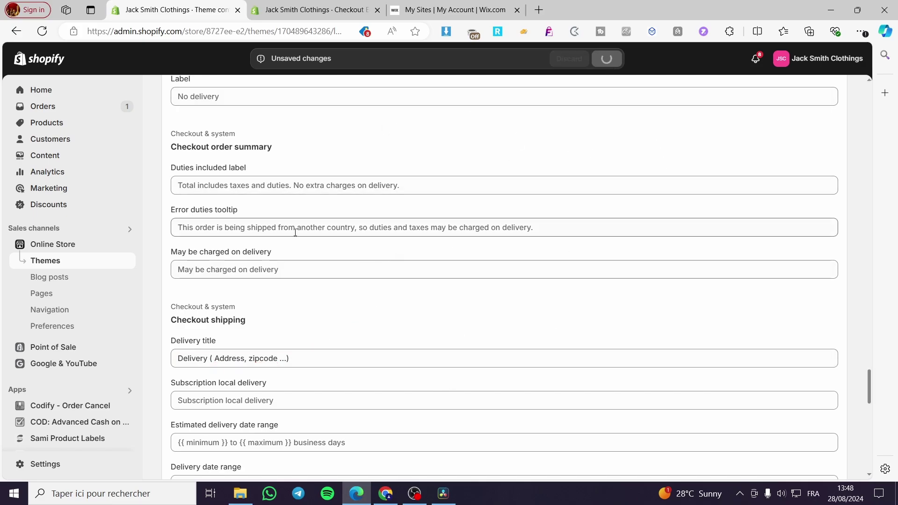
click(297, 6)
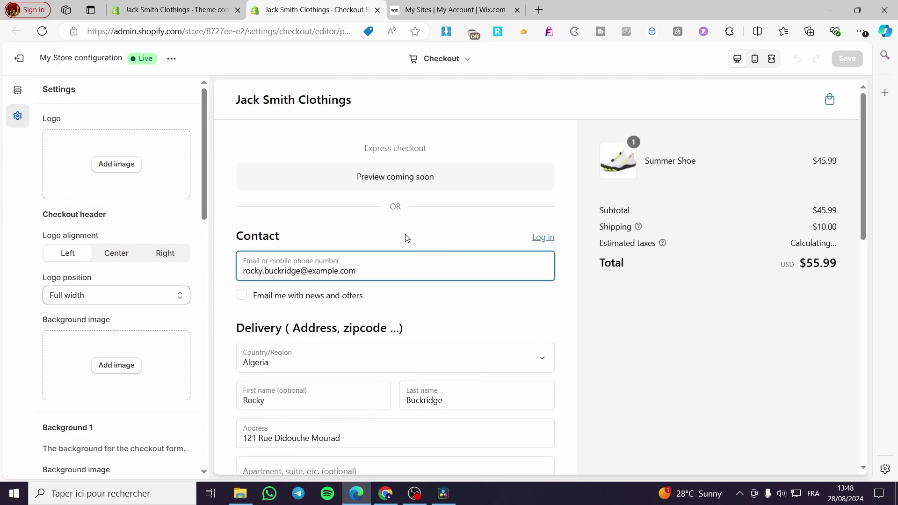
Compare the Delivery and Contact headings in the checkout editor's preview with the Checkout shipping section of the theme content.
drag(298, 331, 406, 331)
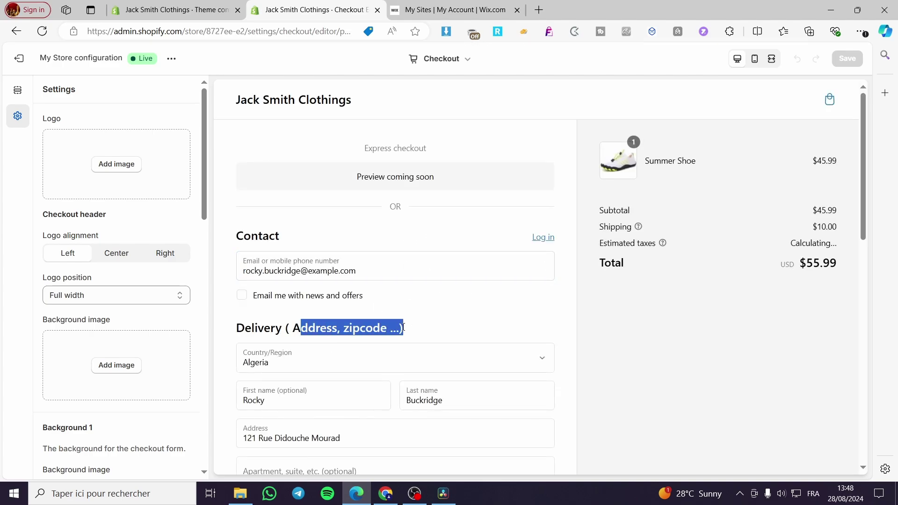
click(468, 333)
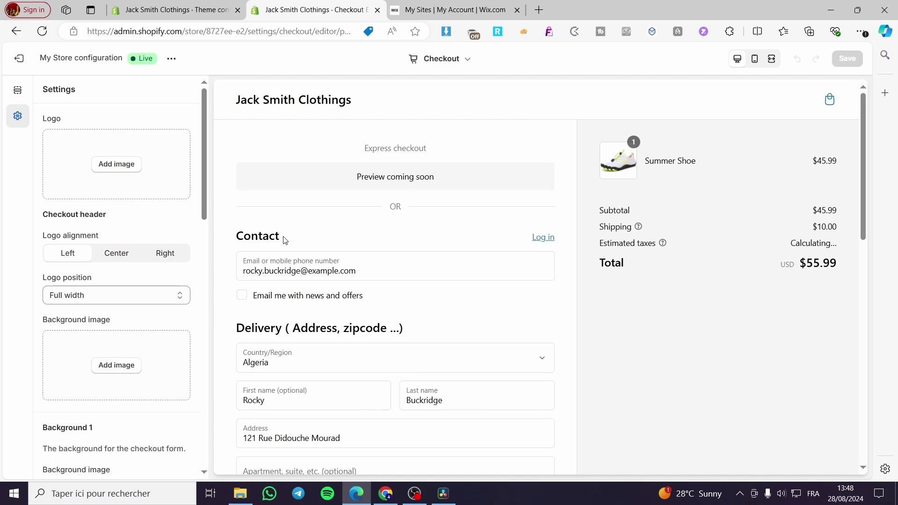
drag(284, 240, 232, 240)
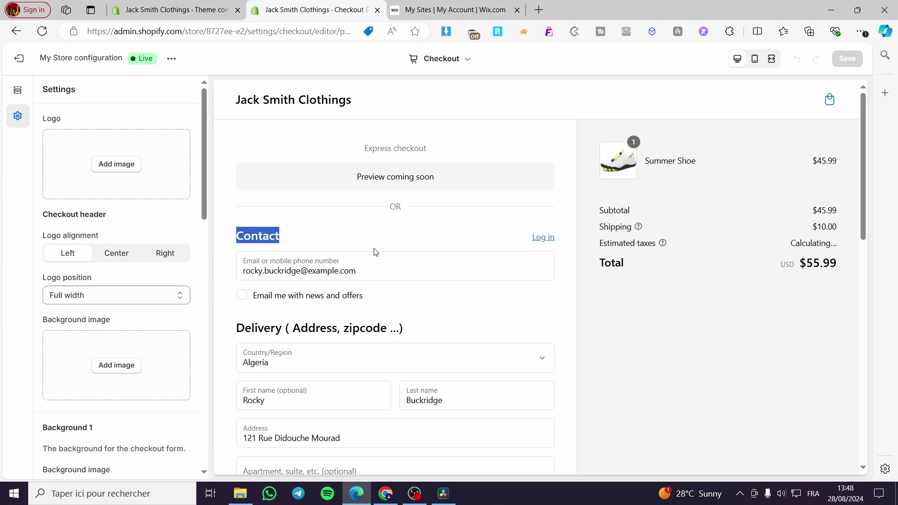
click(186, 3)
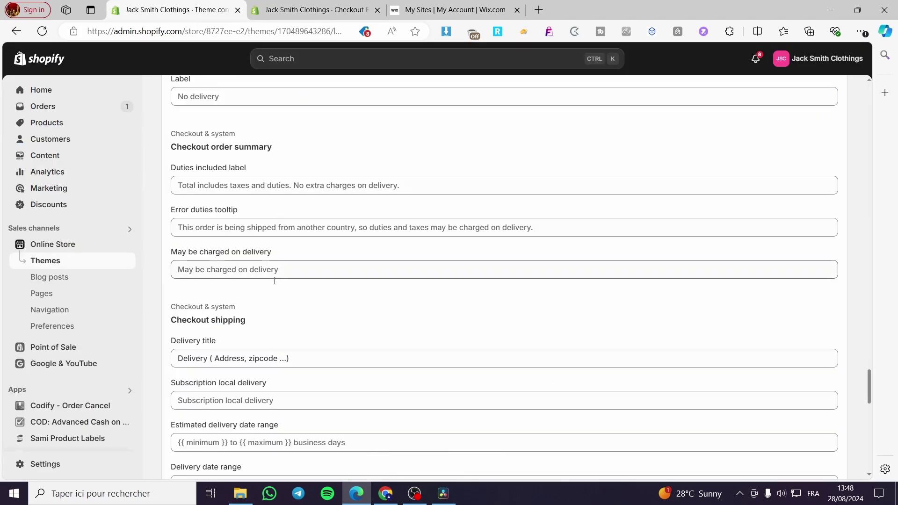
drag(247, 322, 205, 322)
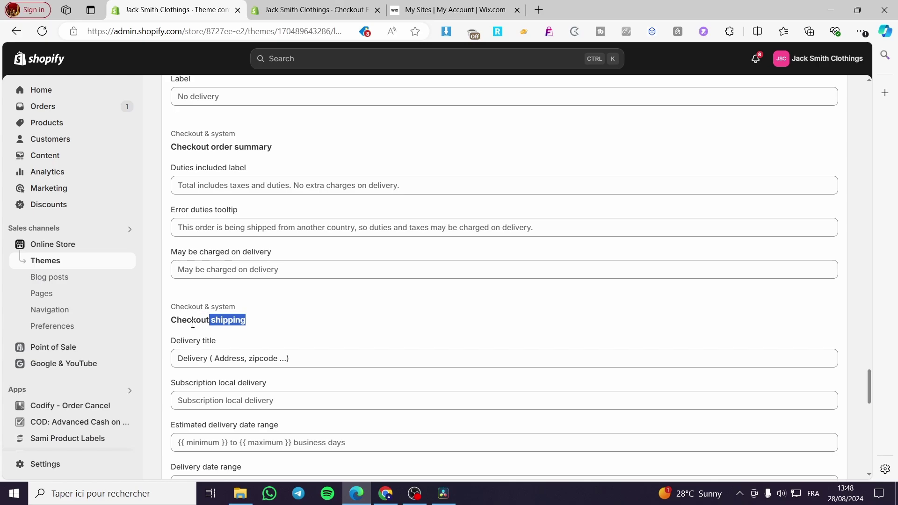
click(327, 9)
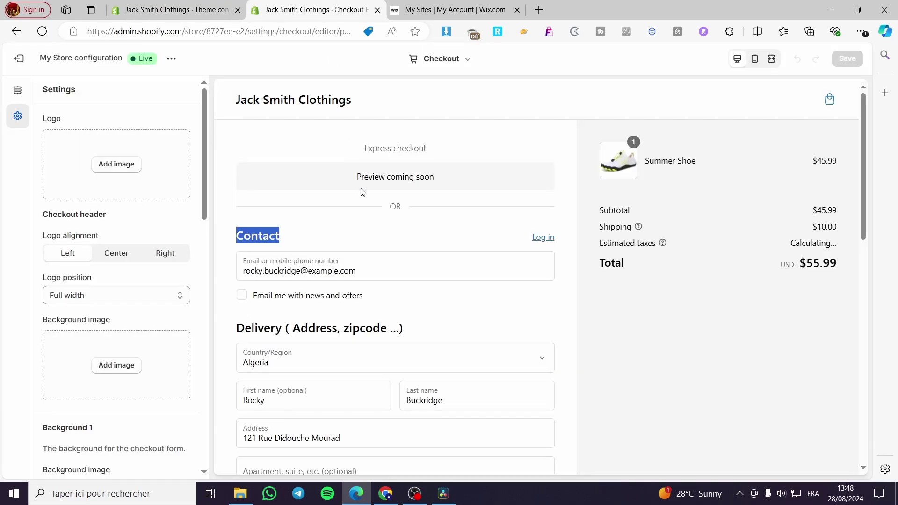